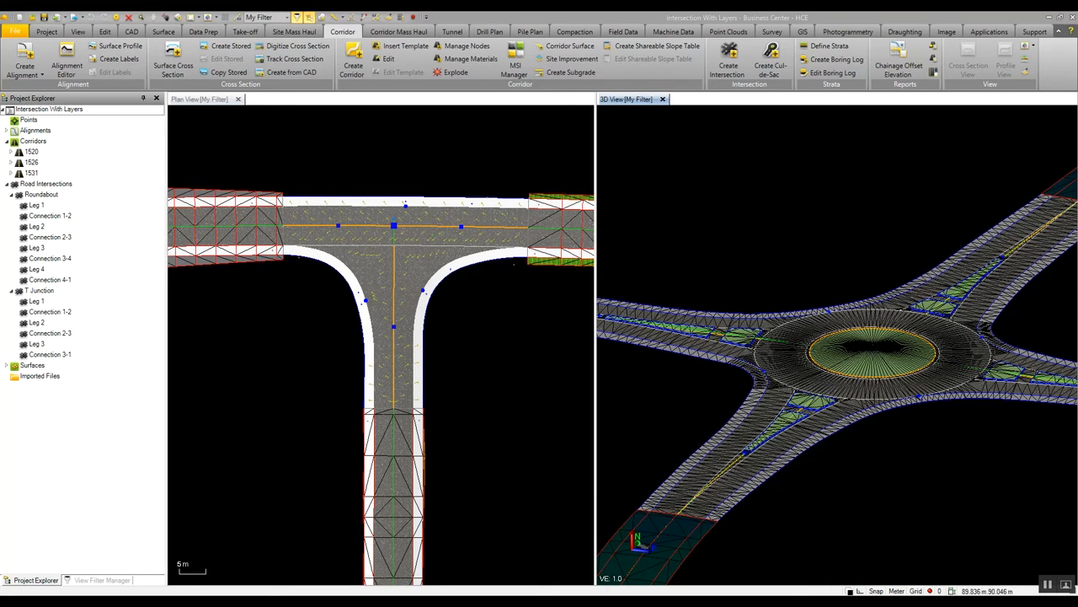
# Display the project contents and examine the planned roundabout area where the two roads meet in the plan drawing
pyautogui.click(425, 560)
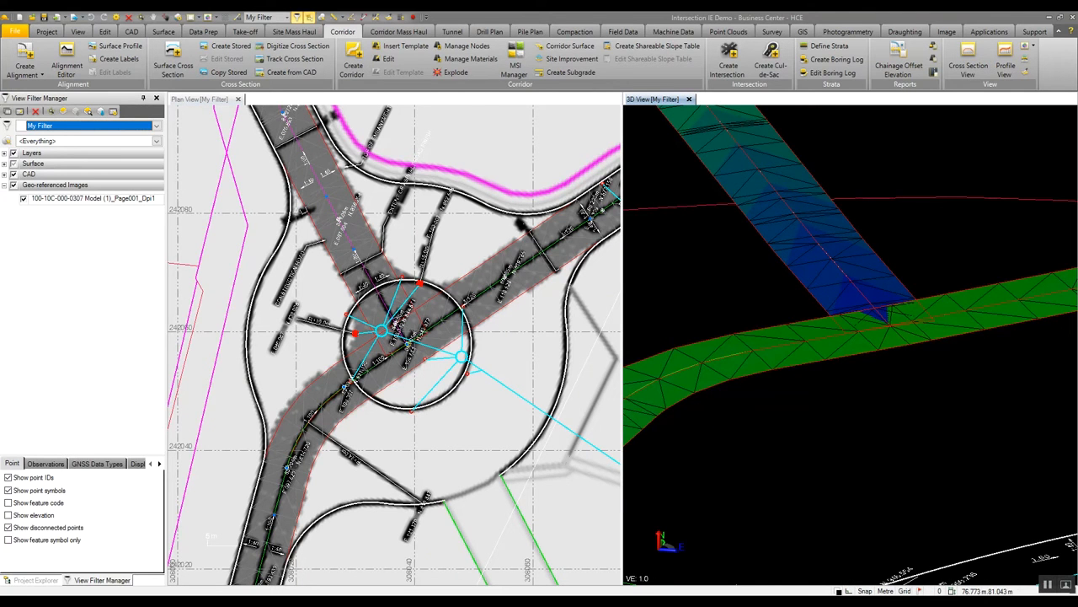
pyautogui.click(31, 581)
pyautogui.scroll(-5, 332, 415)
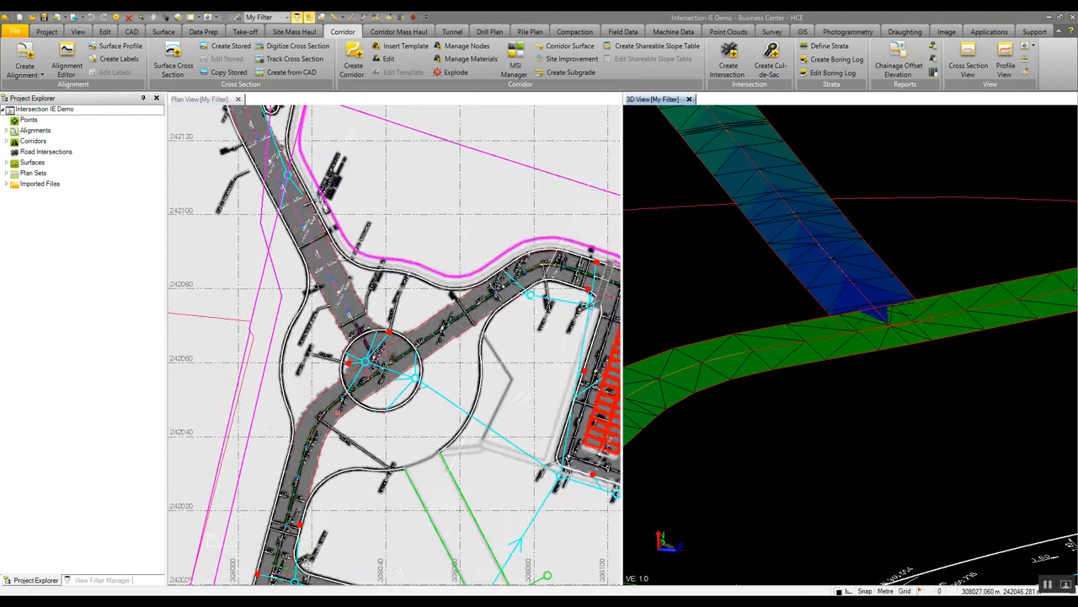
pyautogui.scroll(-3, 374, 400)
pyautogui.moveTo(374, 400)
pyautogui.mouseDown(button='middle')
pyautogui.moveTo(413, 319)
pyautogui.moveTo(359, 412)
pyautogui.mouseUp(button='middle')
pyautogui.scroll(8, 365, 372)
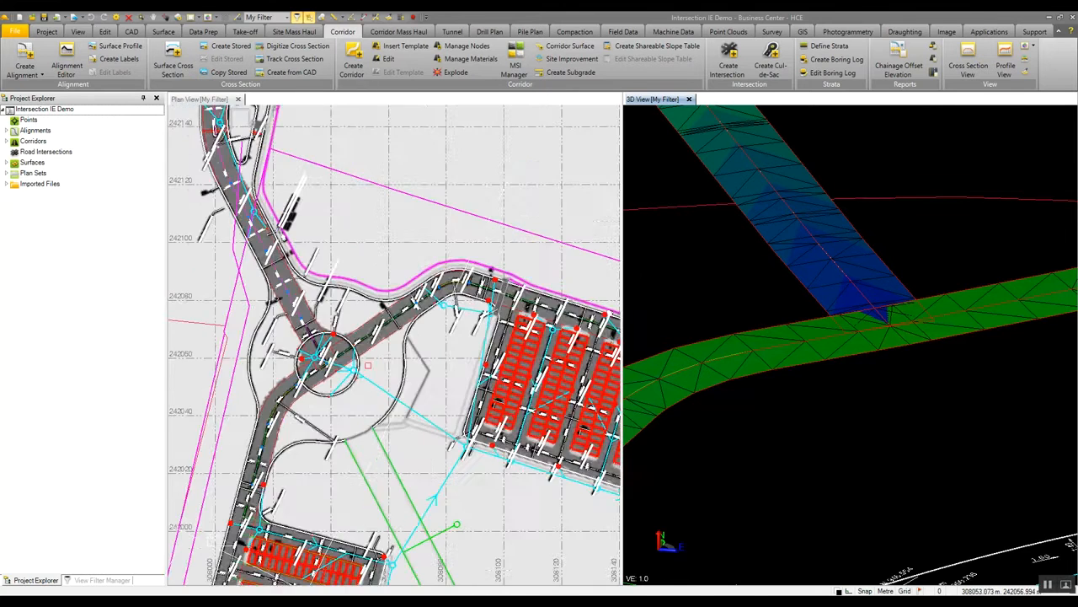
pyautogui.scroll(-2, 356, 366)
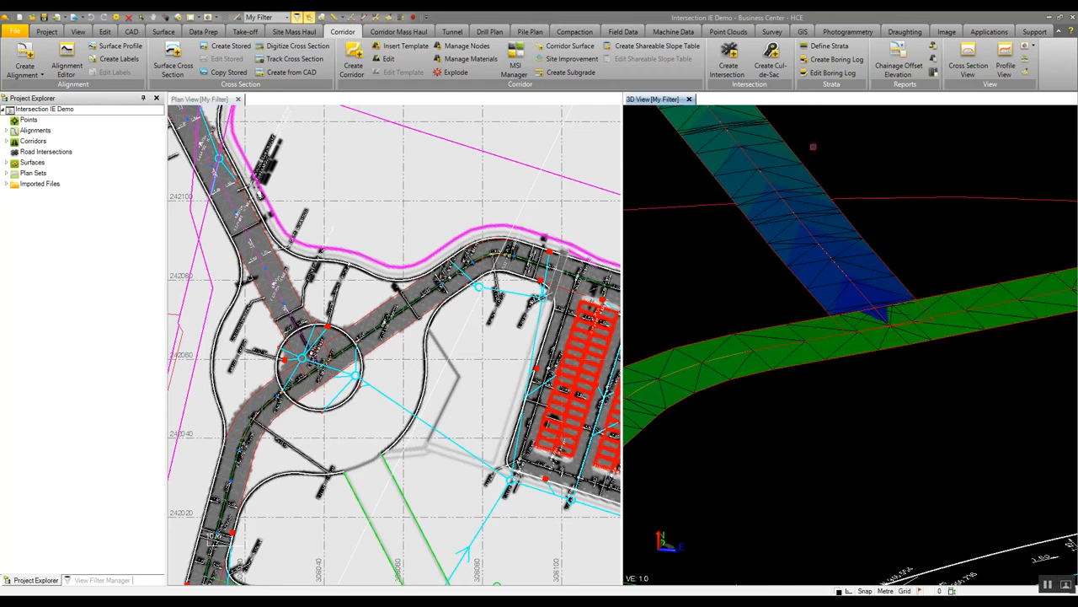
# Create an intersection named Roundabout from the alignments and corridors meeting at the road junction, with the roundabout option enabled
pyautogui.click(729, 54)
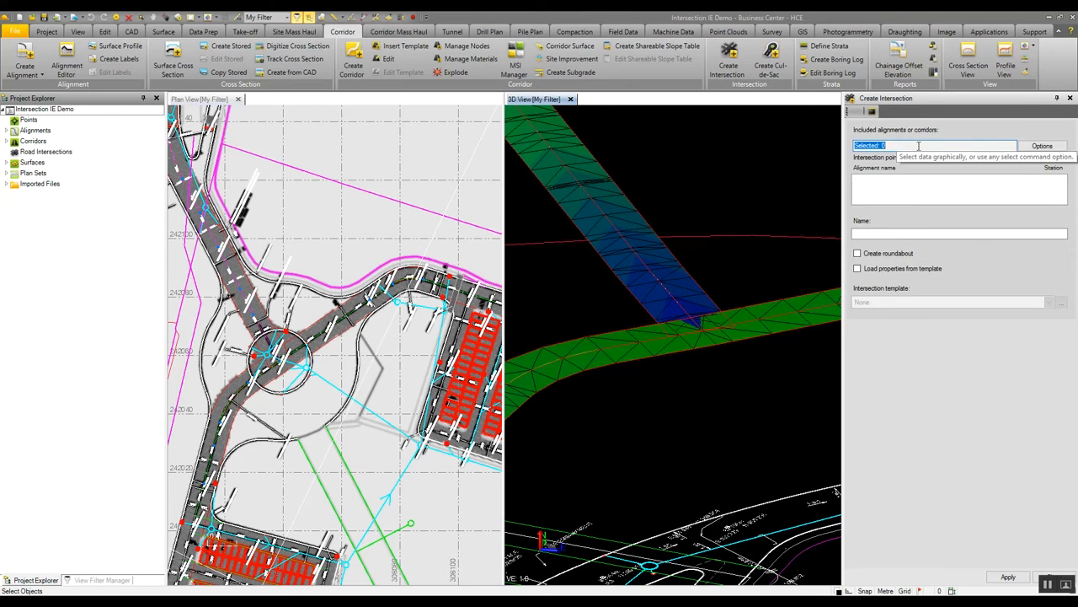
pyautogui.moveTo(764, 386); pyautogui.dragTo(637, 287)
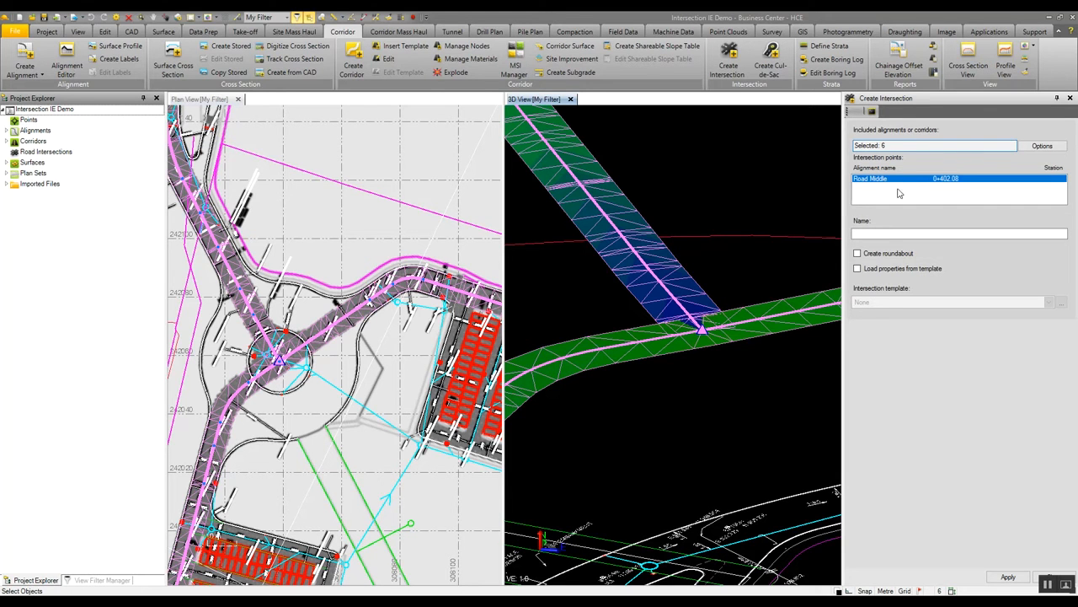
pyautogui.click(896, 233)
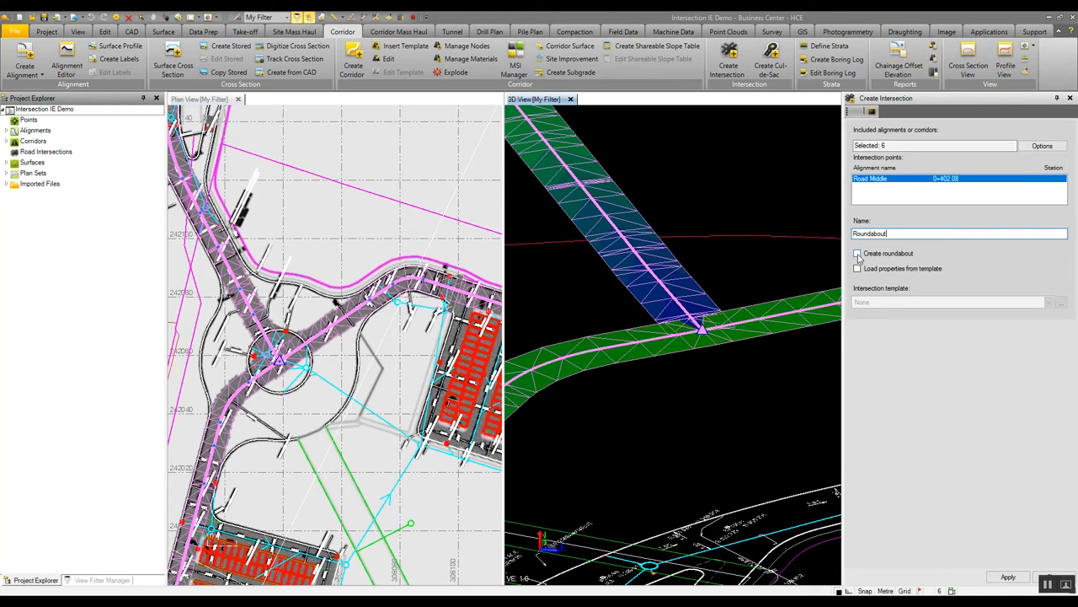
pyautogui.click(858, 255)
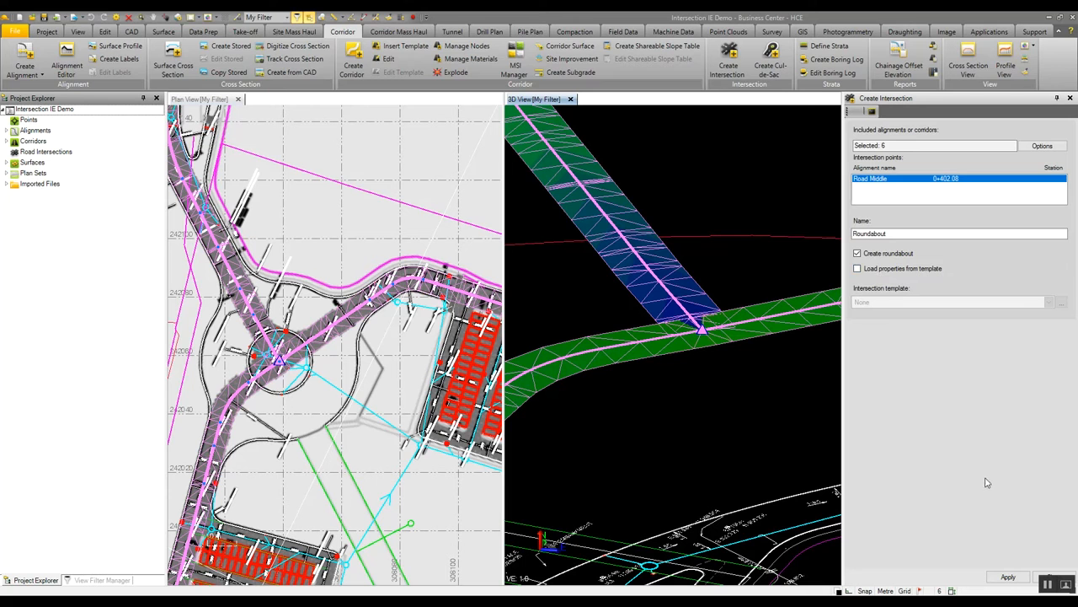
pyautogui.click(1007, 578)
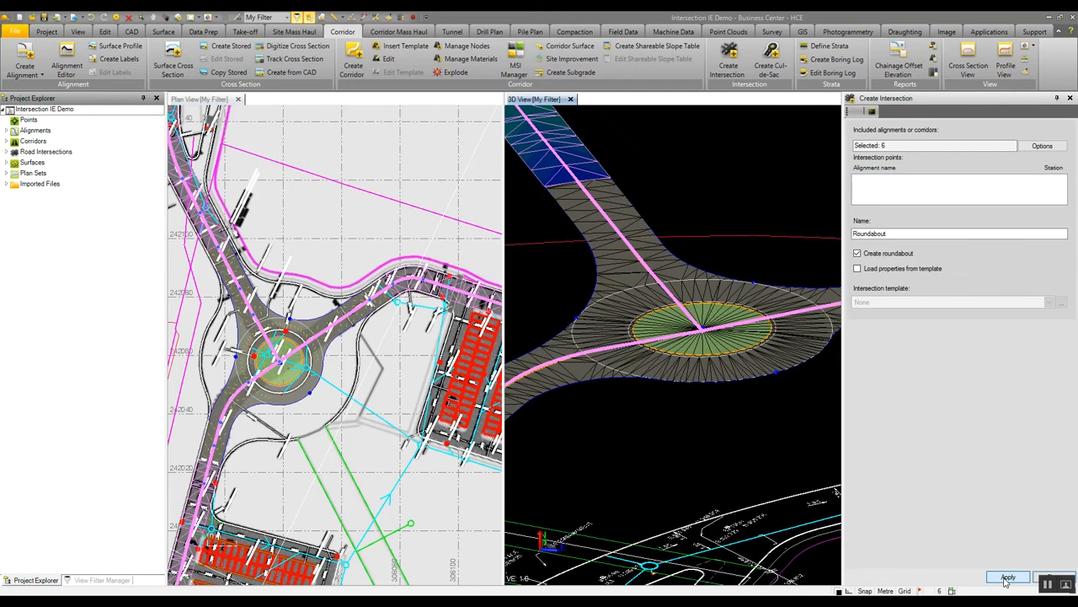
# Expand the new Roundabout intersection in the project tree and set its radius to 20 m
pyautogui.scroll(-2, 721, 368)
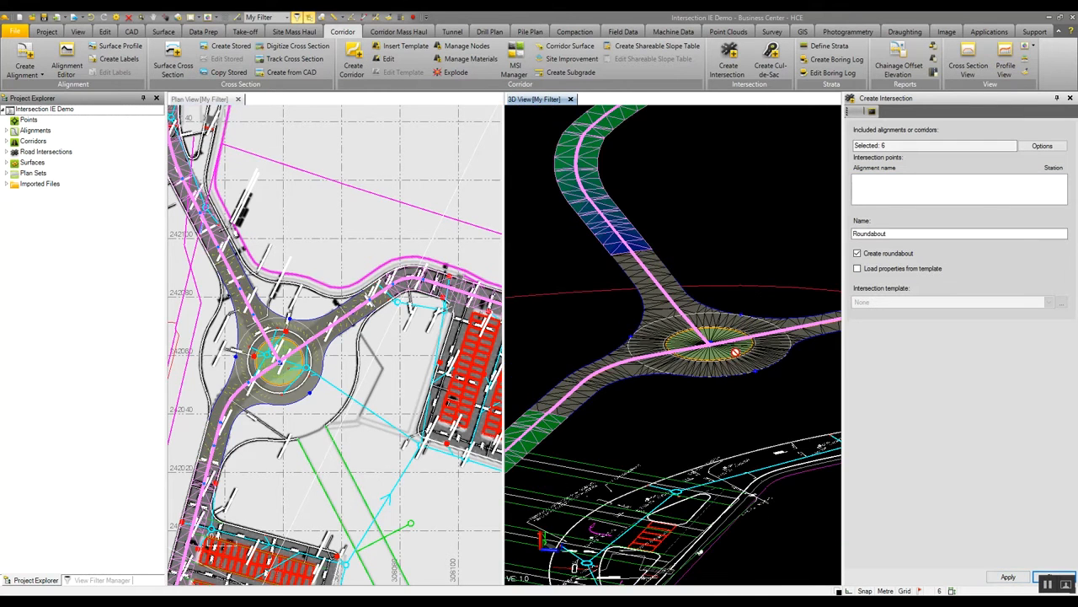
pyautogui.moveTo(737, 353); pyautogui.dragTo(692, 387, button='middle')
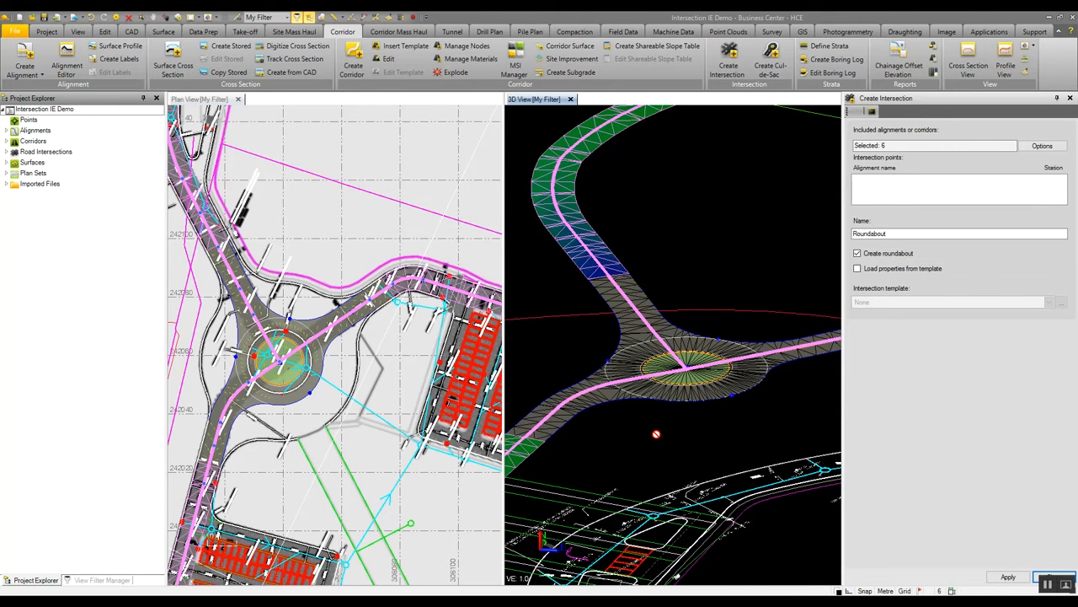
pyautogui.click(8, 154)
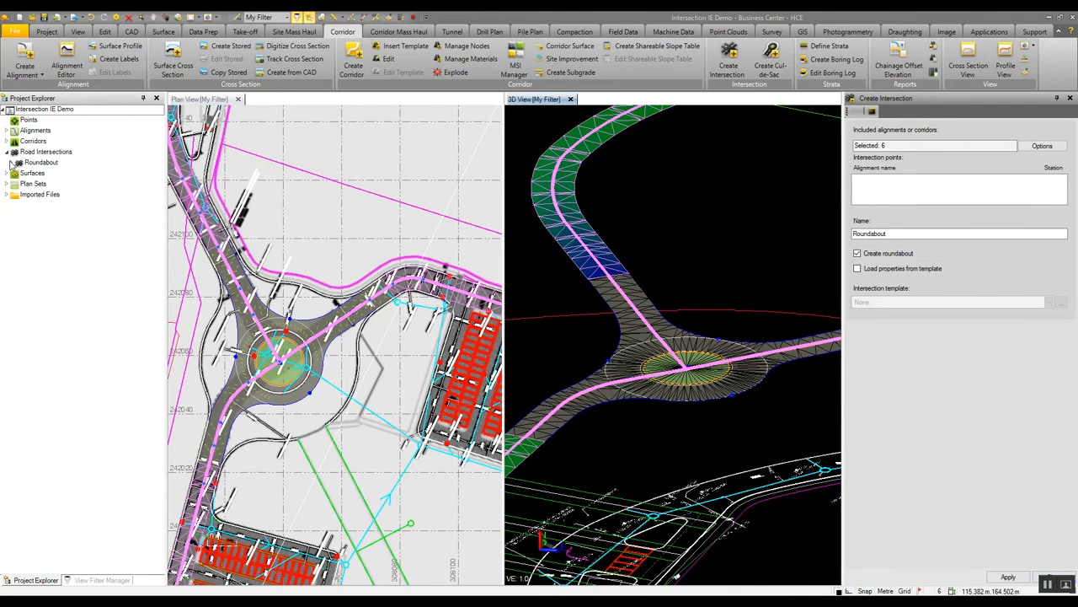
pyautogui.click(12, 162)
pyautogui.click(38, 165)
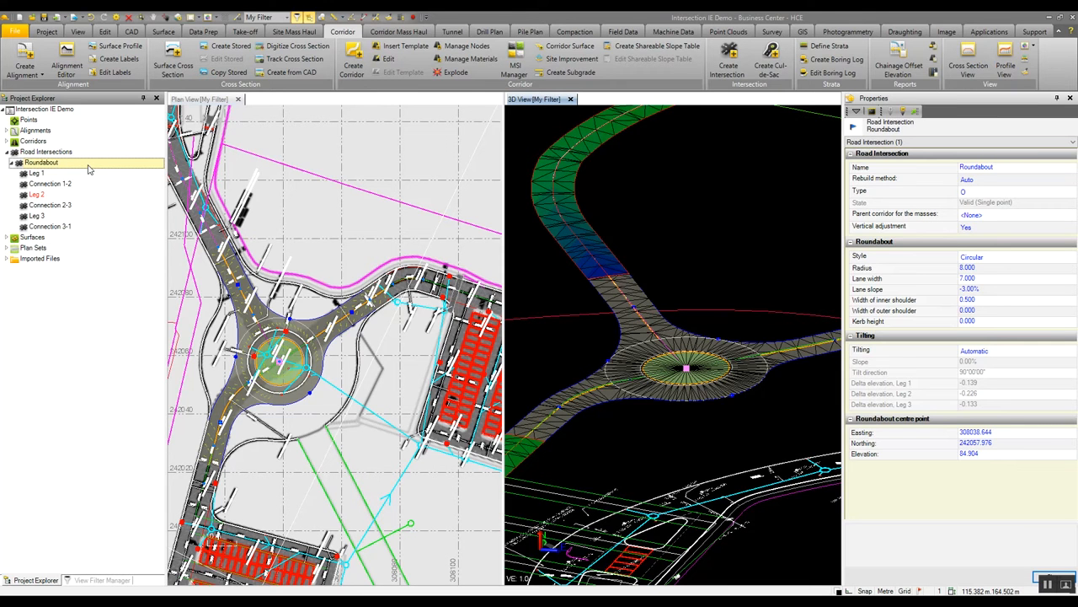
pyautogui.click(977, 268)
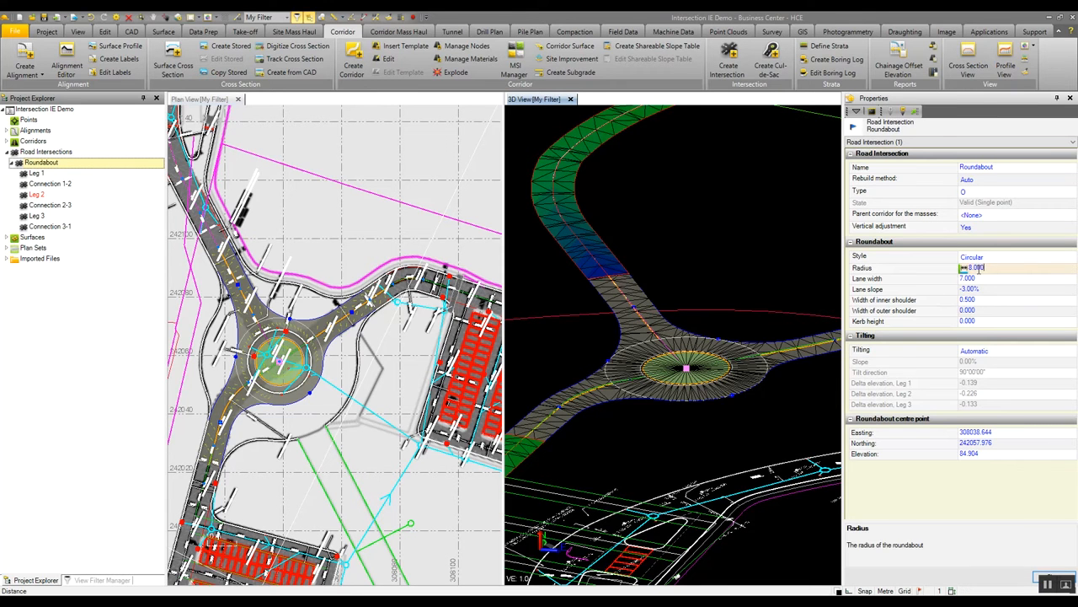
pyautogui.moveTo(997, 268); pyautogui.dragTo(931, 259)
pyautogui.write('20')
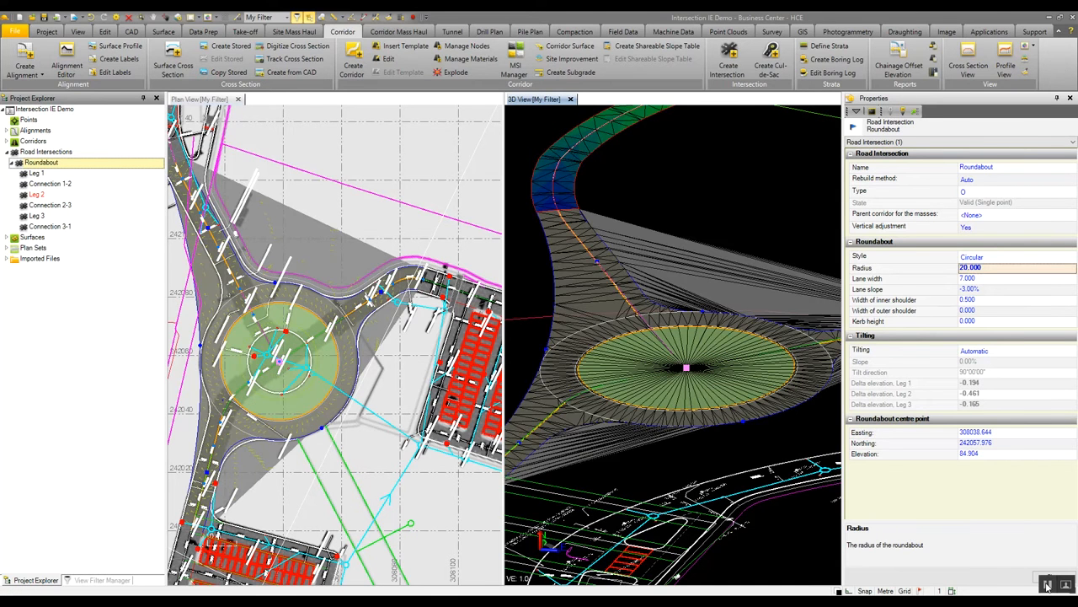
# Review the Leg 1 and Connection 1-2 properties, and set Connection 2-3's main horizontal turning method to Contra inner circle
pyautogui.scroll(-3, 717, 364)
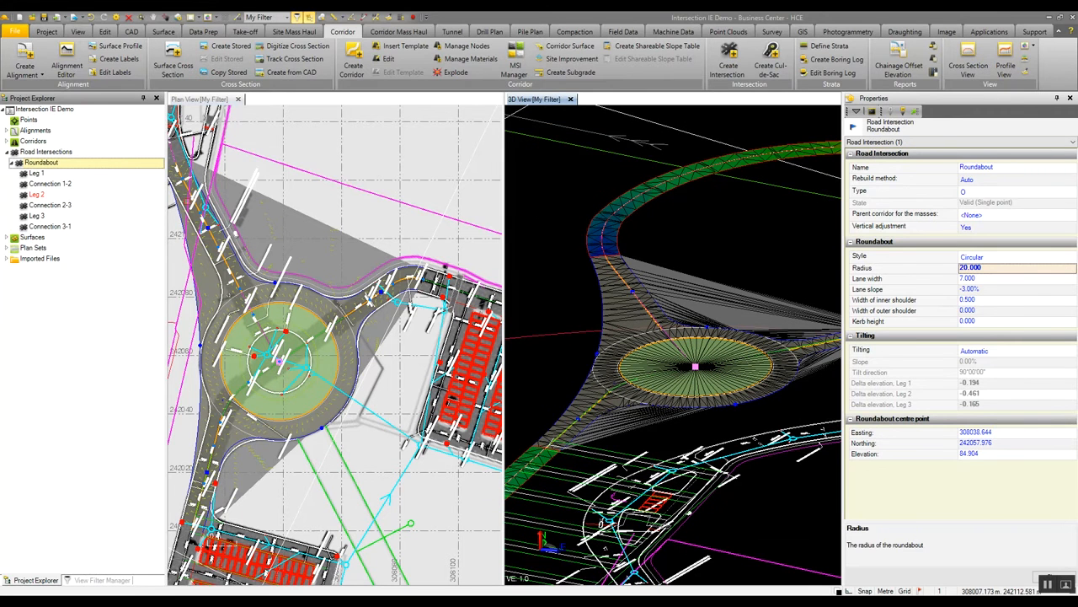
pyautogui.click(37, 173)
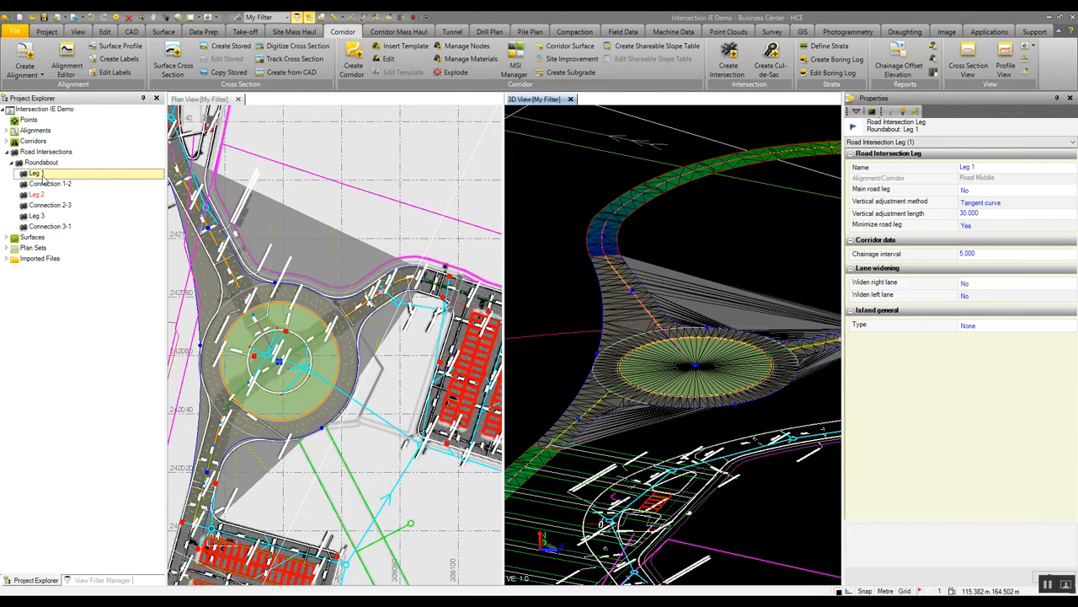
pyautogui.click(48, 185)
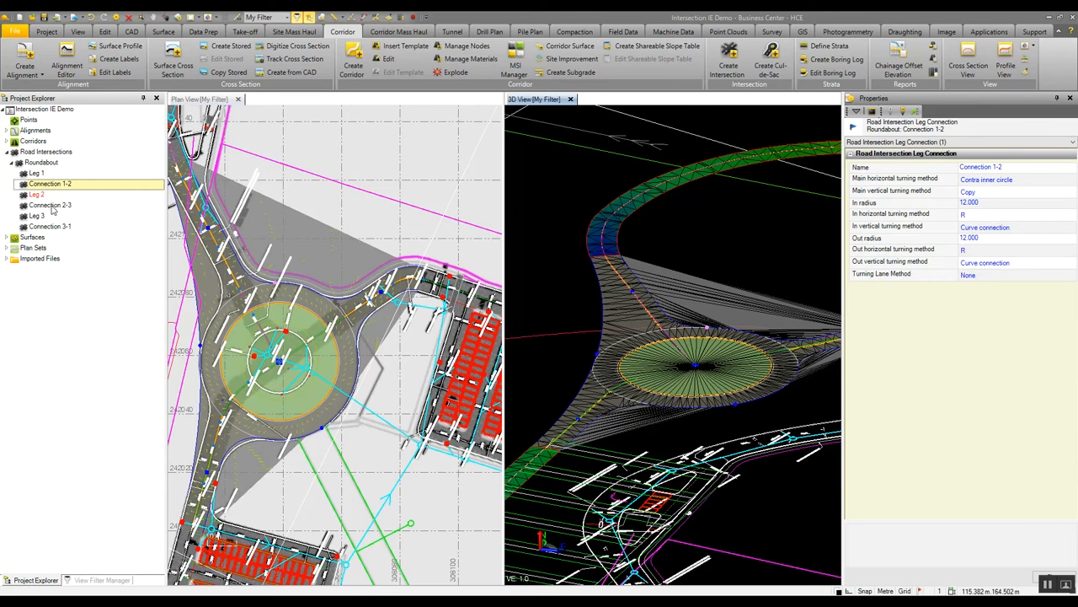
pyautogui.click(50, 205)
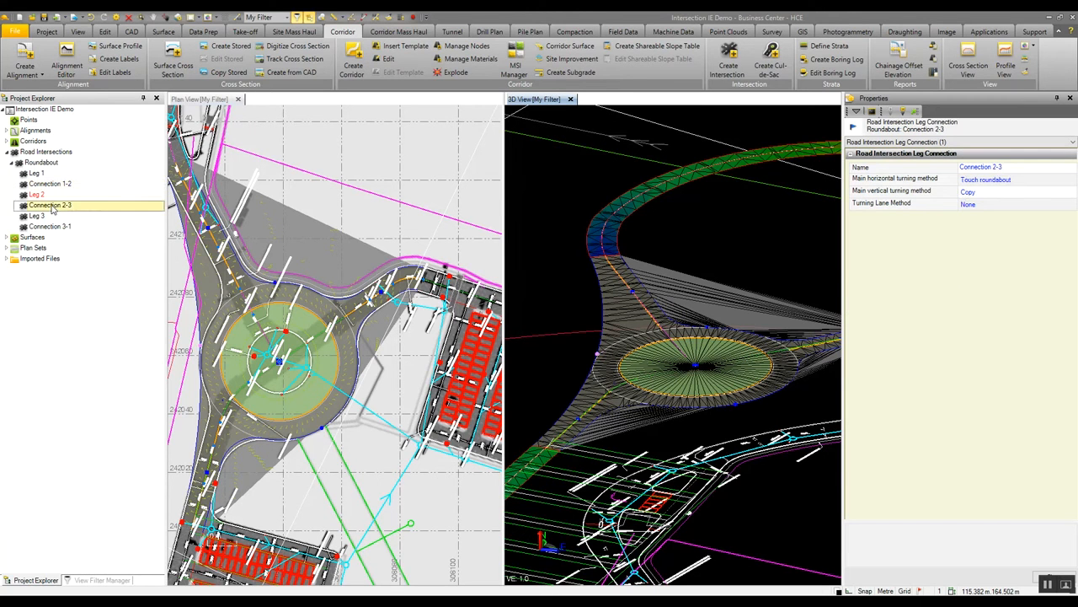
pyautogui.click(55, 189)
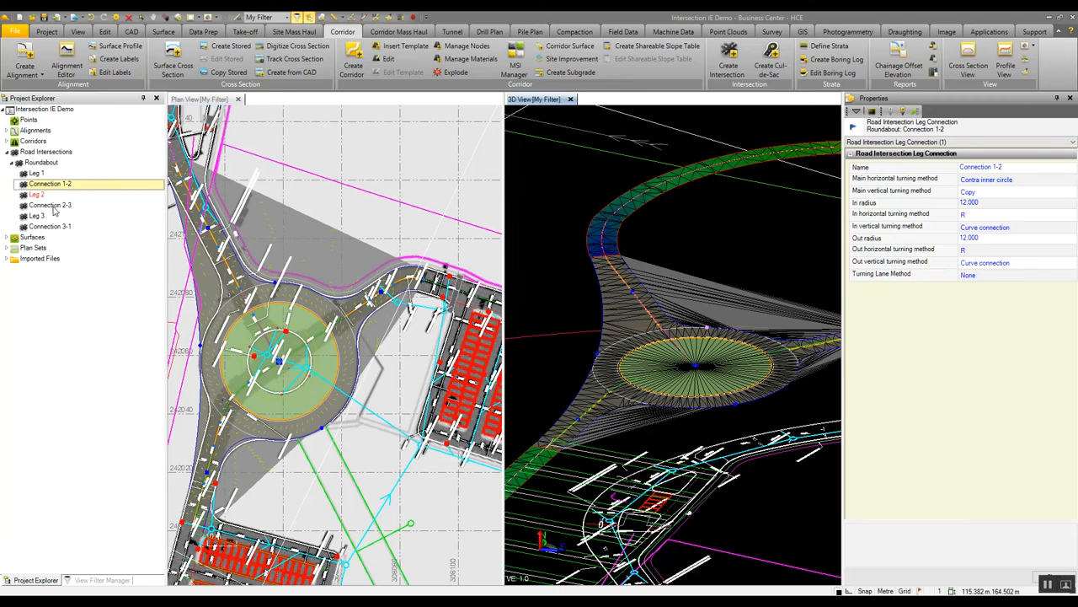
pyautogui.click(55, 208)
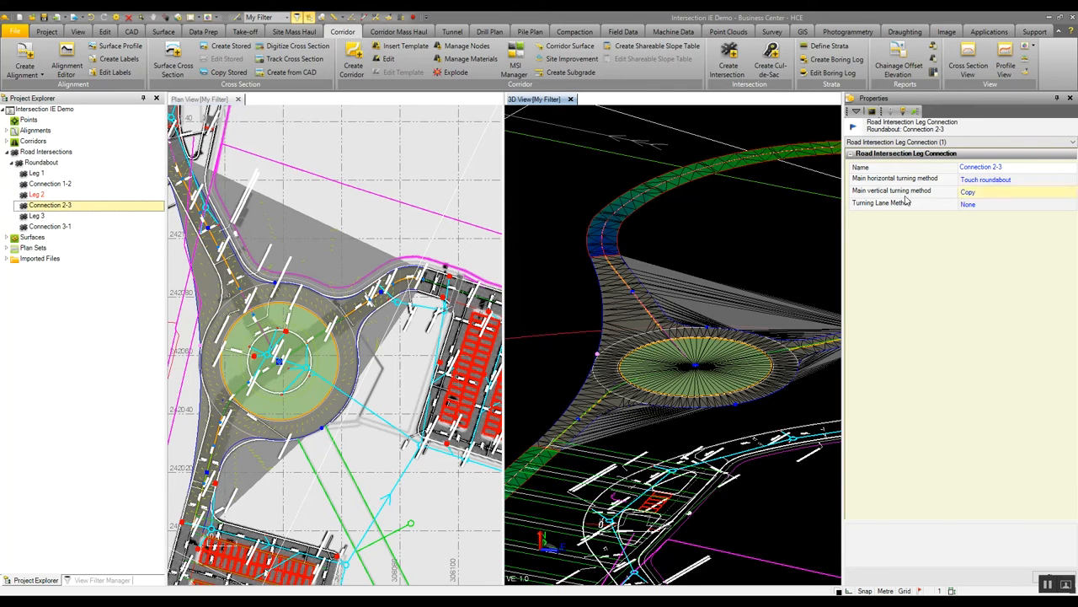
pyautogui.click(987, 180)
pyautogui.click(998, 198)
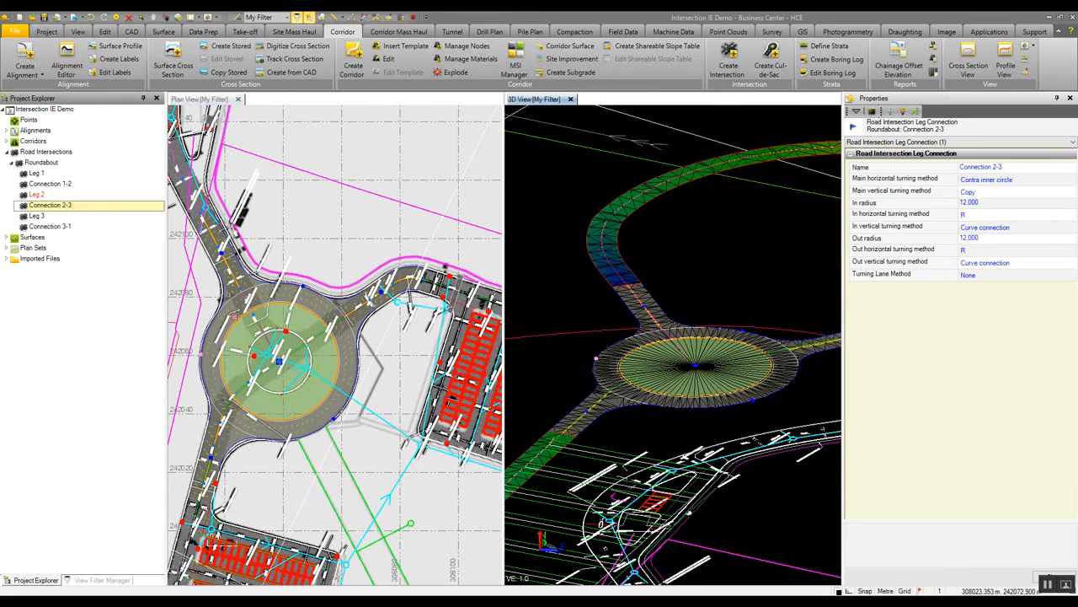
# Set both the in radius and the out radius of Connection 2-3 to 16 m
pyautogui.scroll(4, 235, 297)
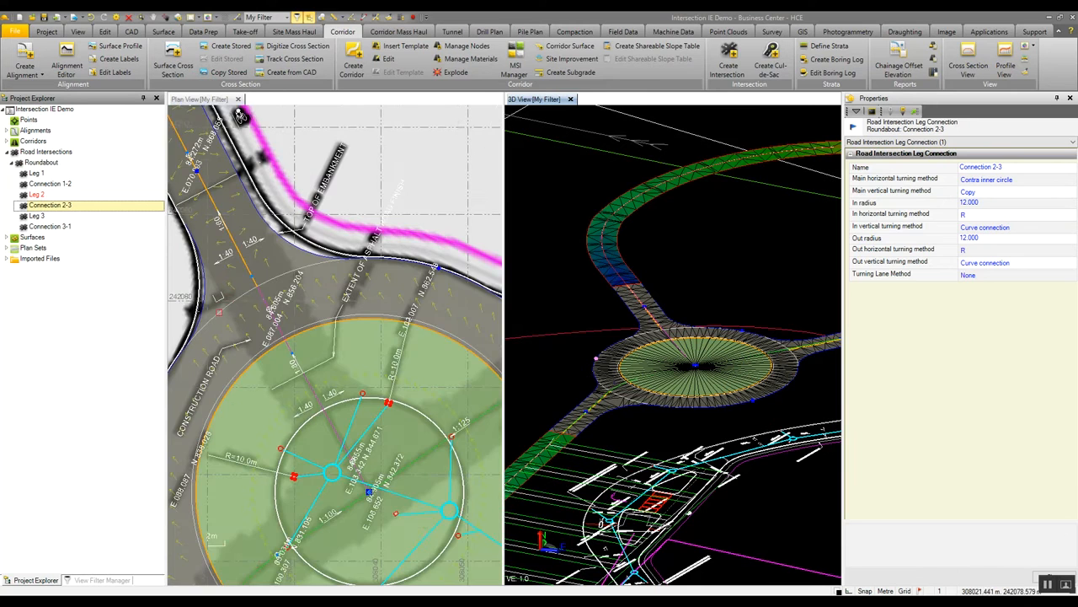
pyautogui.moveTo(218, 313); pyautogui.dragTo(342, 285, button='middle')
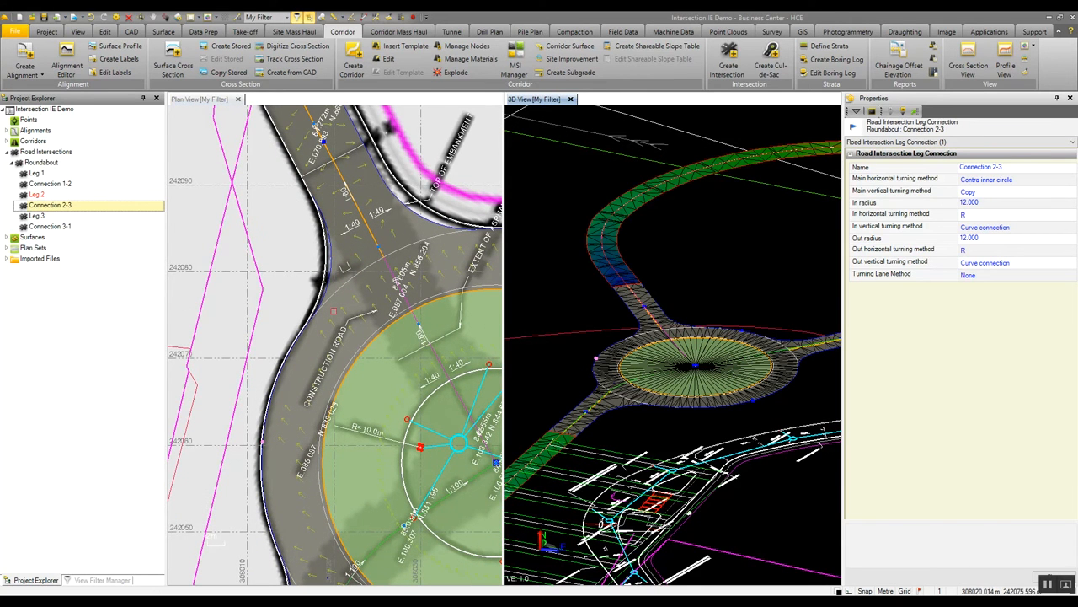
pyautogui.scroll(3, 313, 222)
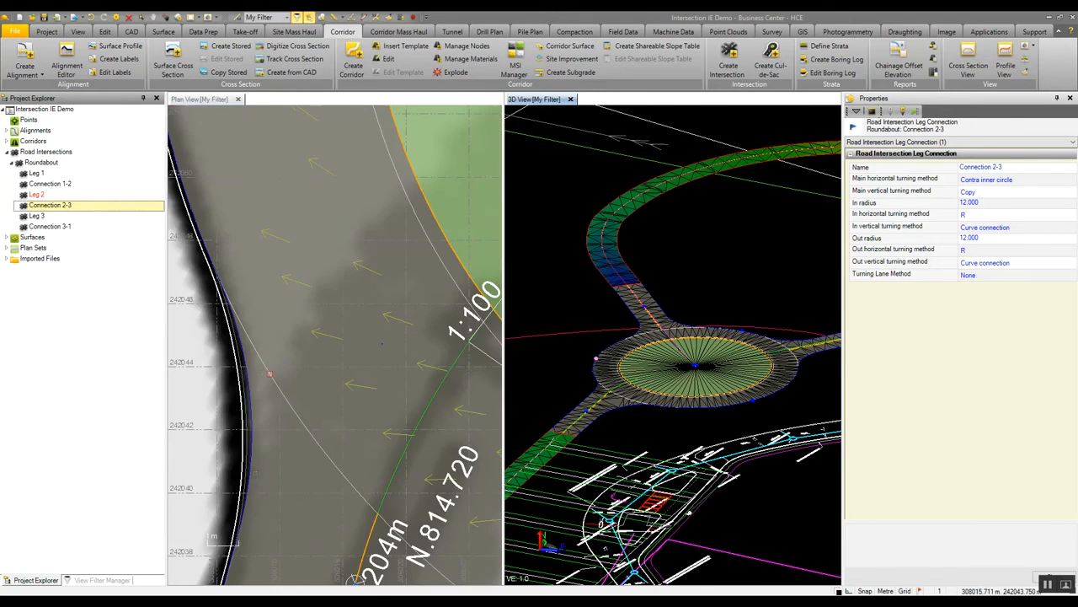
pyautogui.scroll(3, 381, 343)
pyautogui.scroll(-5, 229, 305)
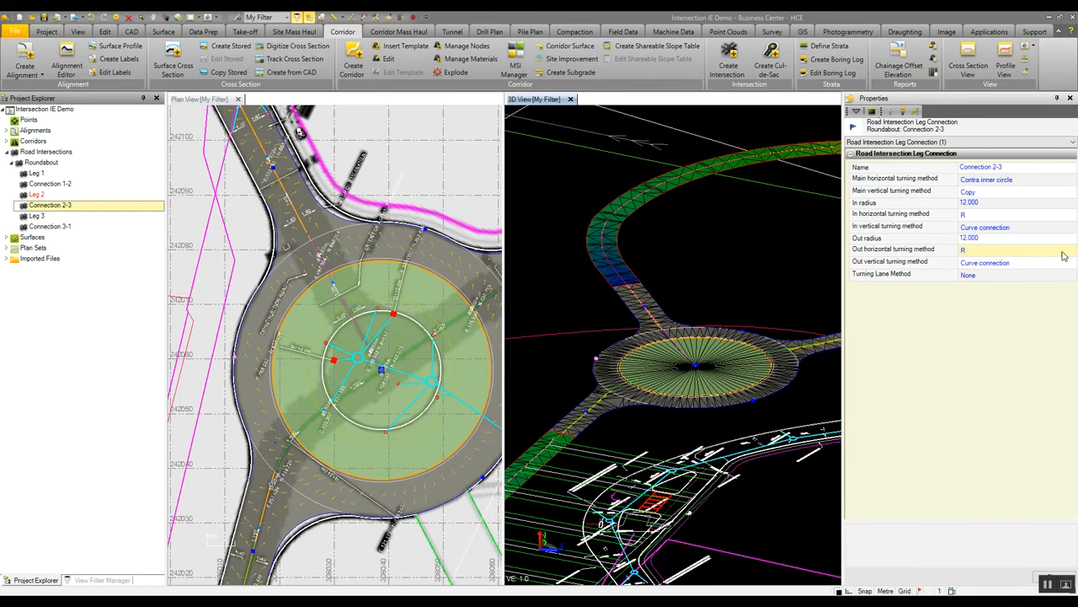
pyautogui.click(977, 202)
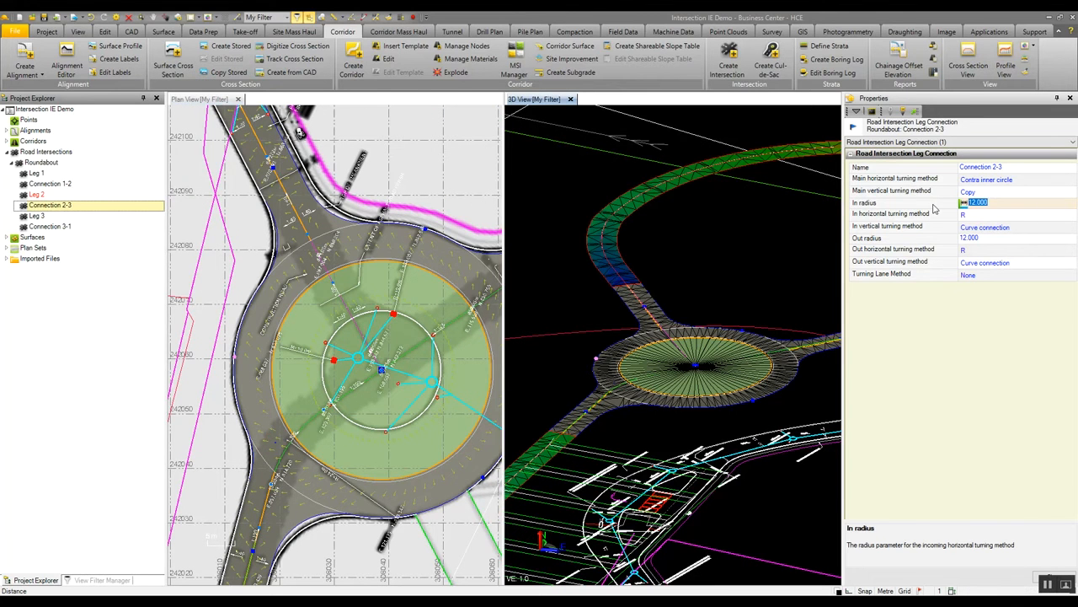
pyautogui.write('16')
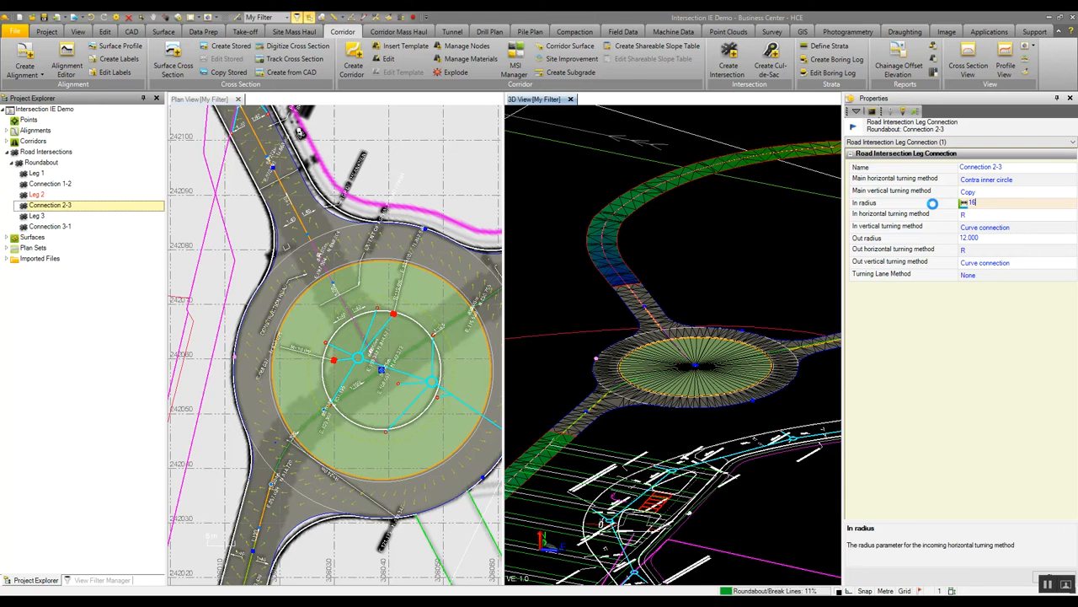
pyautogui.click(933, 209)
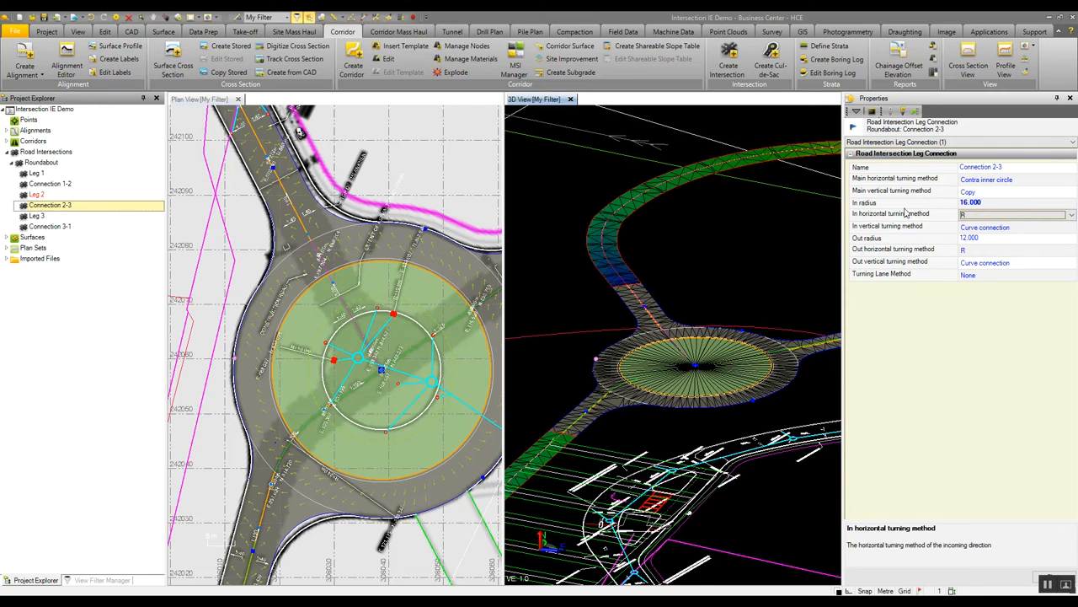
pyautogui.click(996, 239)
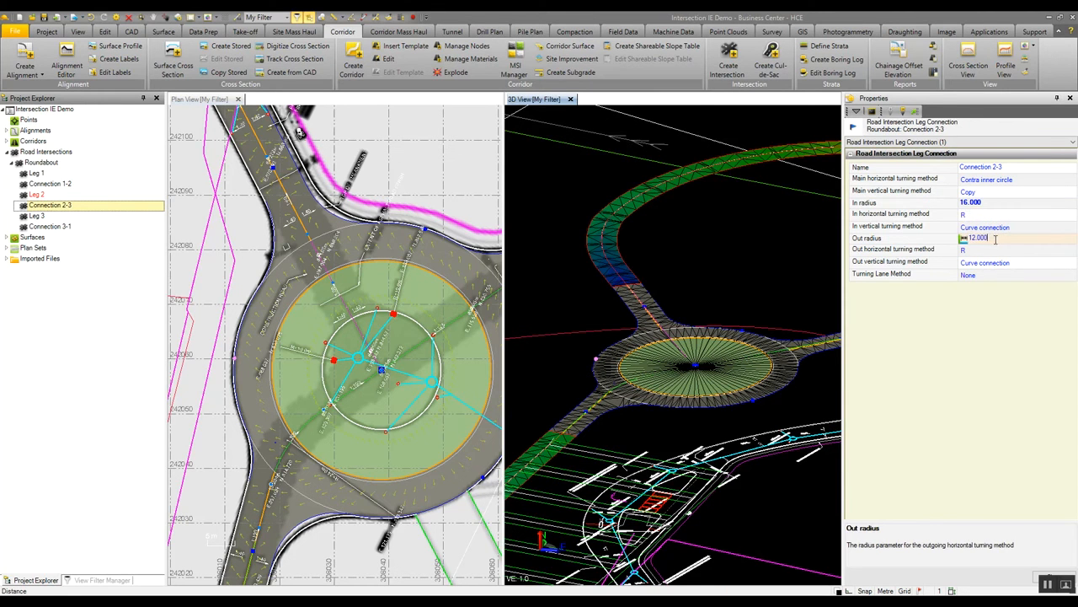
pyautogui.write('16')
pyautogui.press('Return')
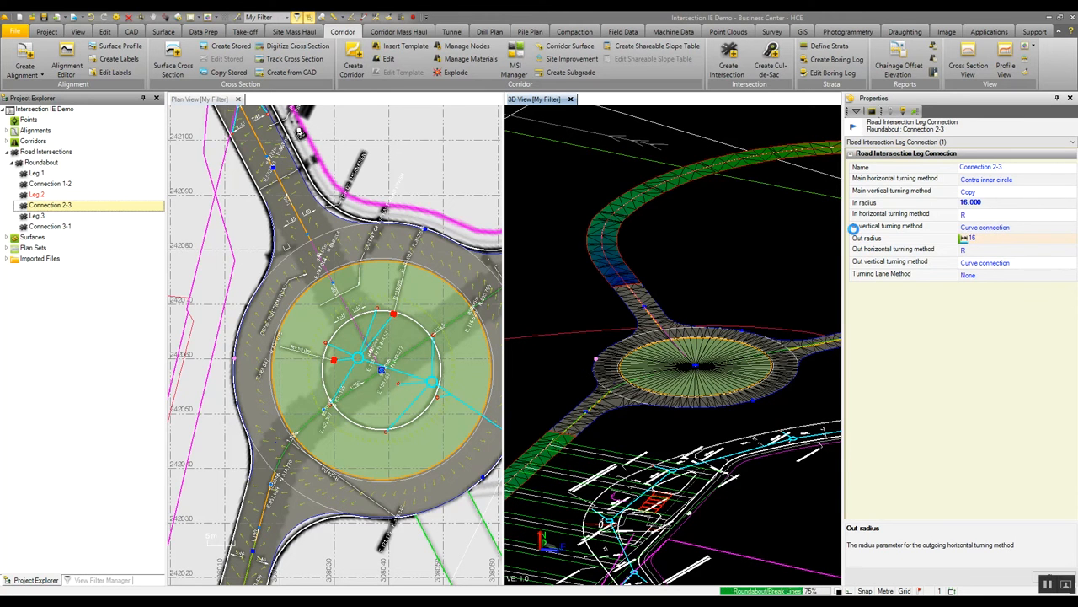
# Copy the properties of Connection 2-3 and paste them onto Connection 1-2
pyautogui.scroll(4, 249, 446)
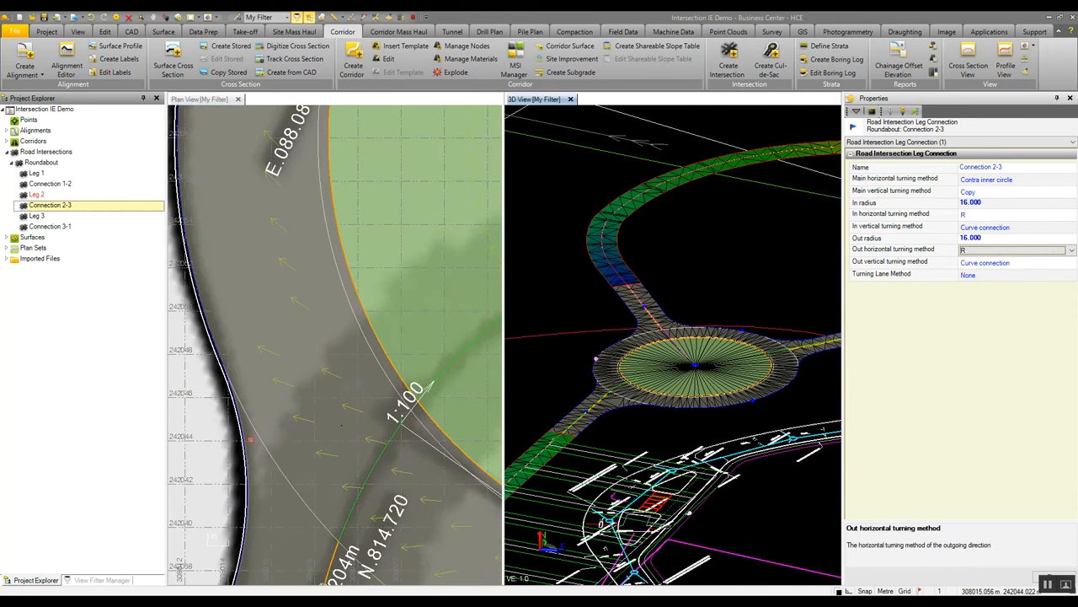
pyautogui.scroll(-3, 249, 439)
pyautogui.moveTo(314, 127); pyautogui.dragTo(309, 317, button='middle')
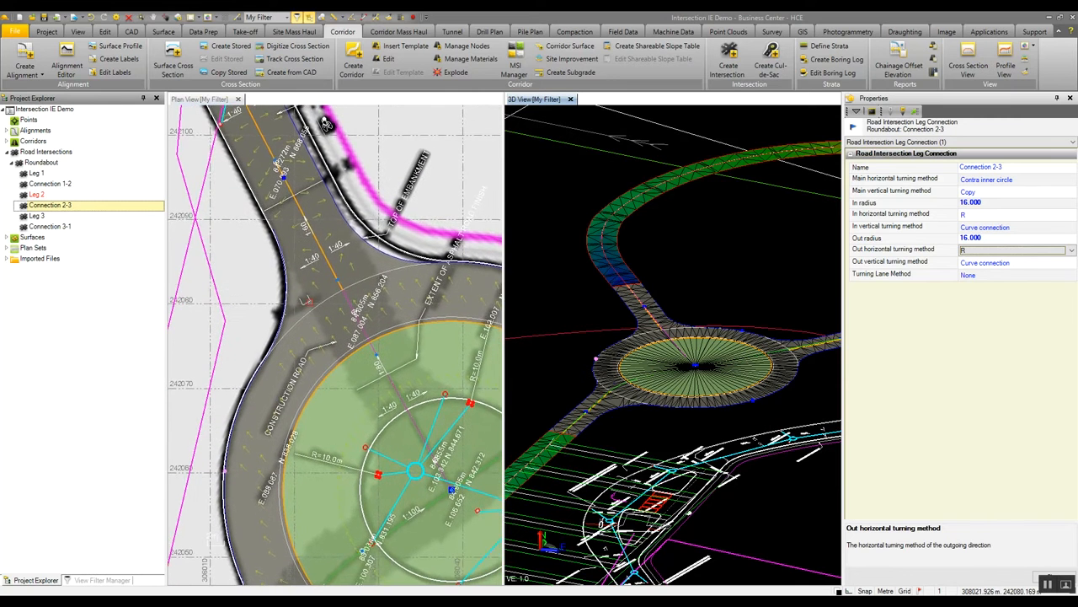
pyautogui.scroll(-3, 308, 300)
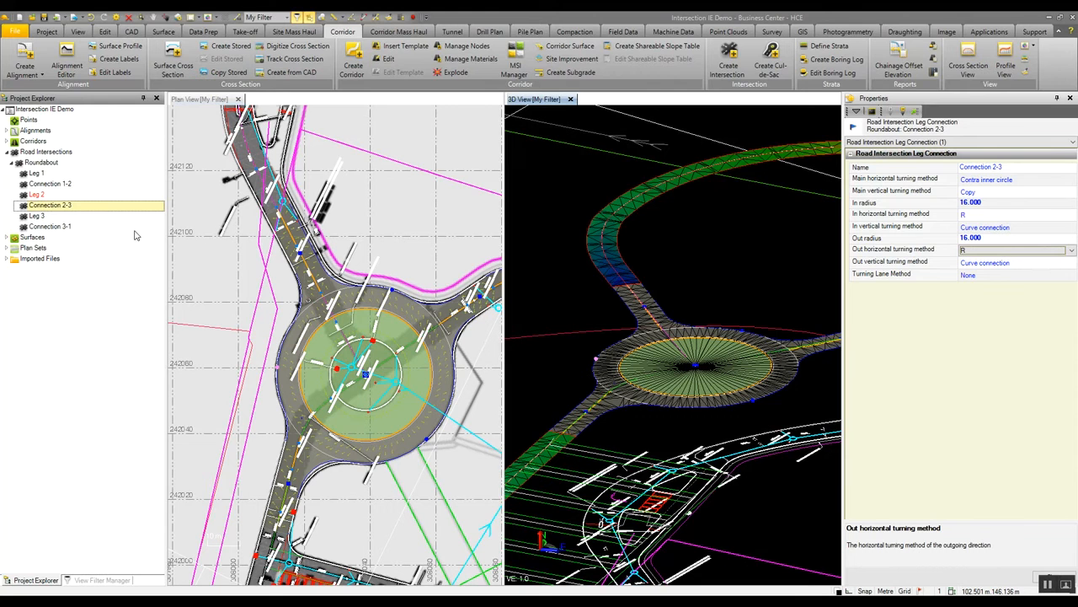
pyautogui.rightClick(66, 208)
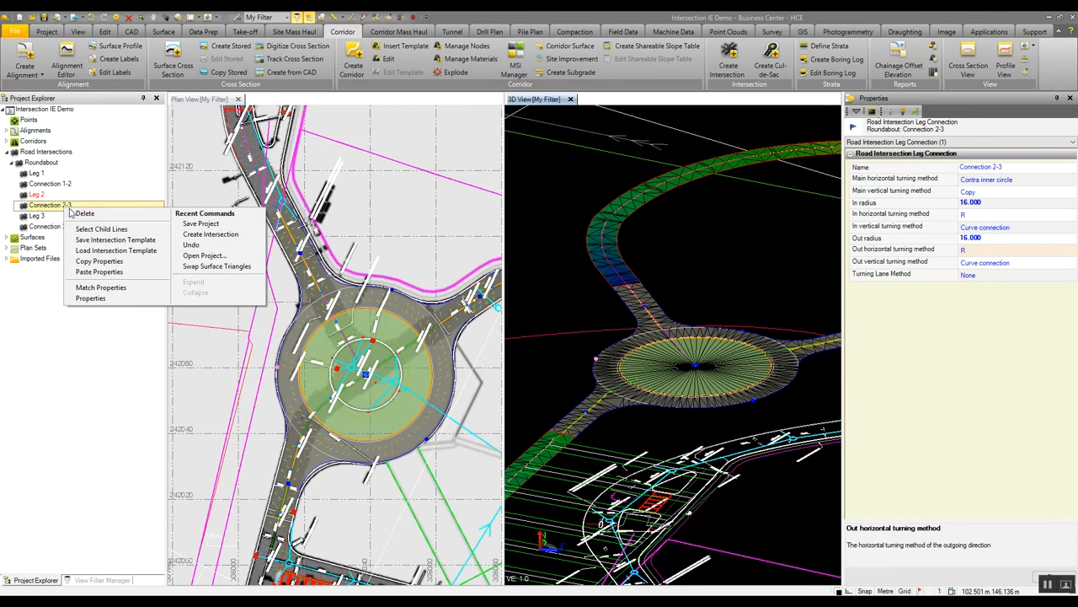
pyautogui.click(108, 272)
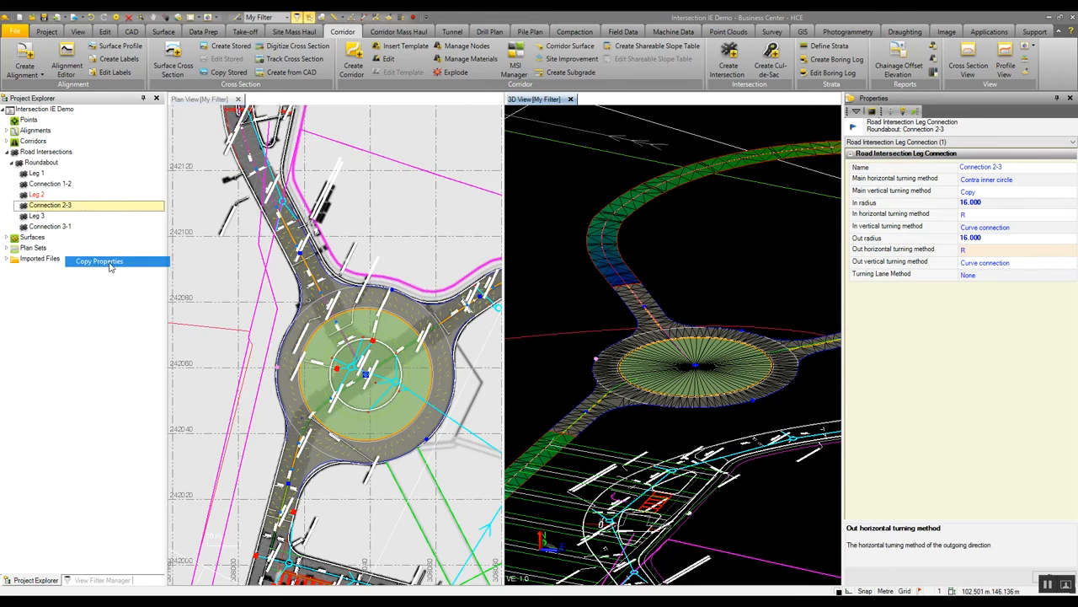
pyautogui.rightClick(67, 187)
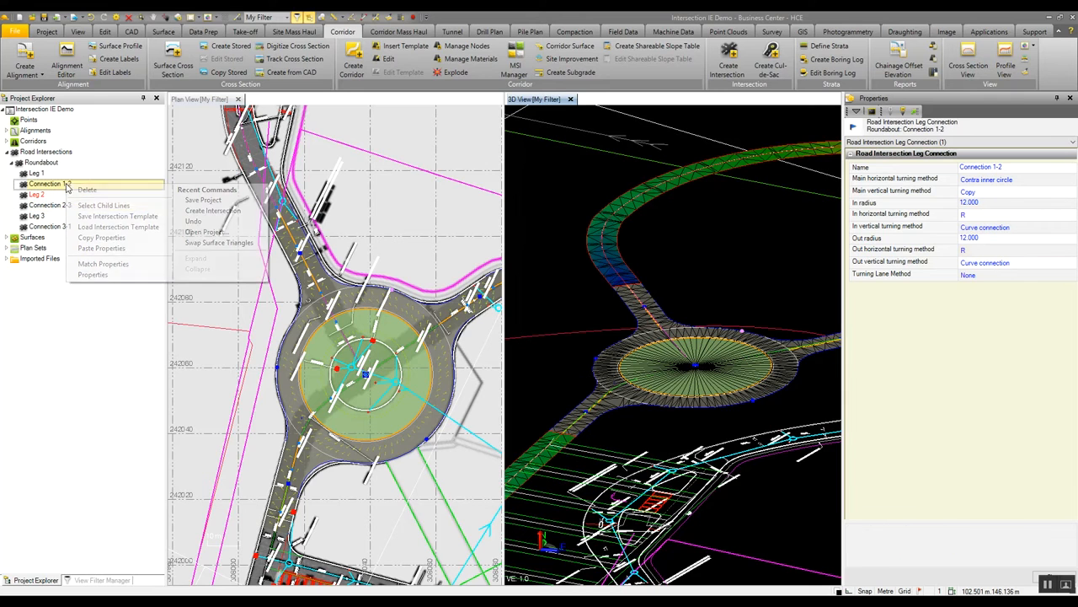
pyautogui.click(96, 248)
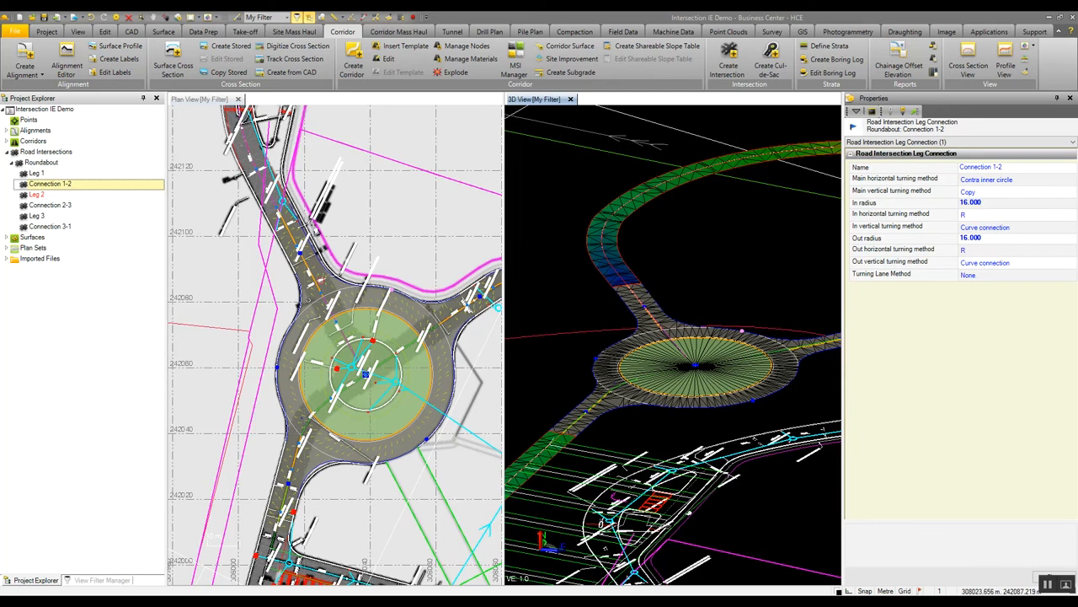
pyautogui.scroll(5, 457, 345)
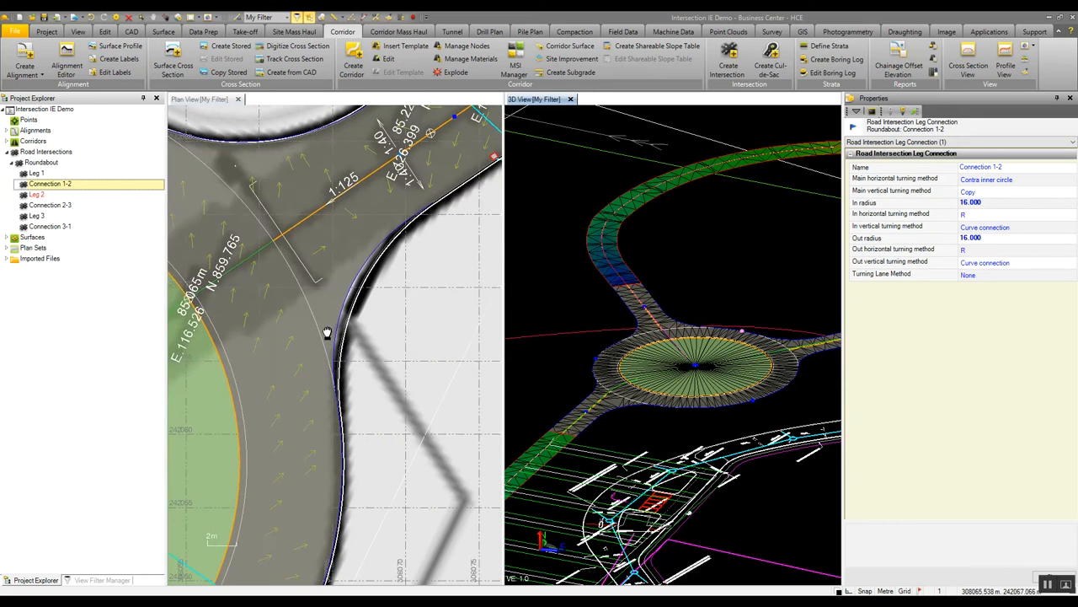
# Paste the copied Connection 2-3 properties onto Connection 3-1
pyautogui.rightClick(52, 230)
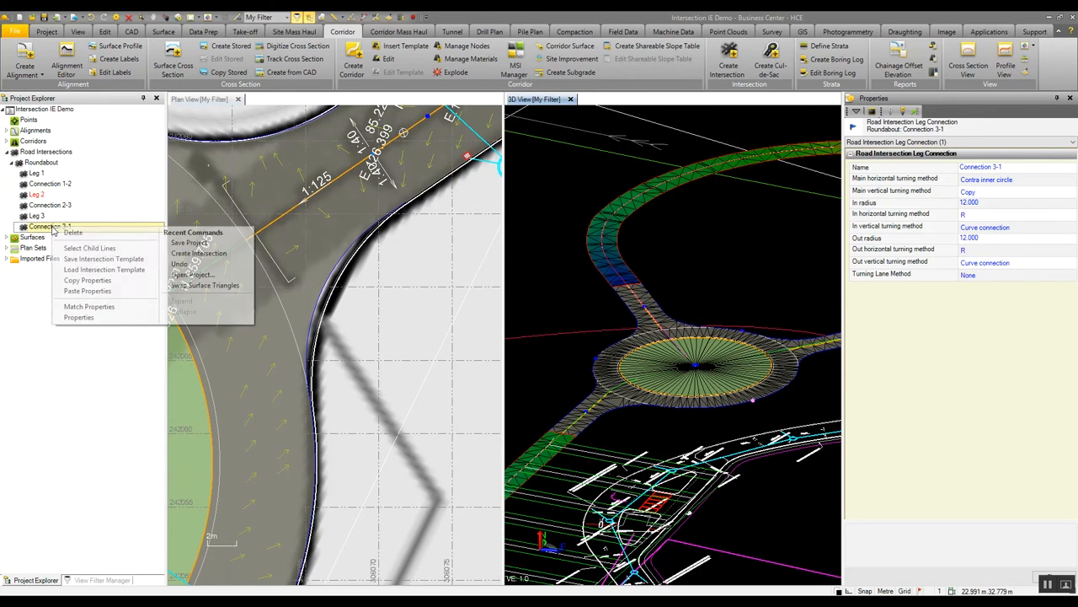
pyautogui.click(83, 291)
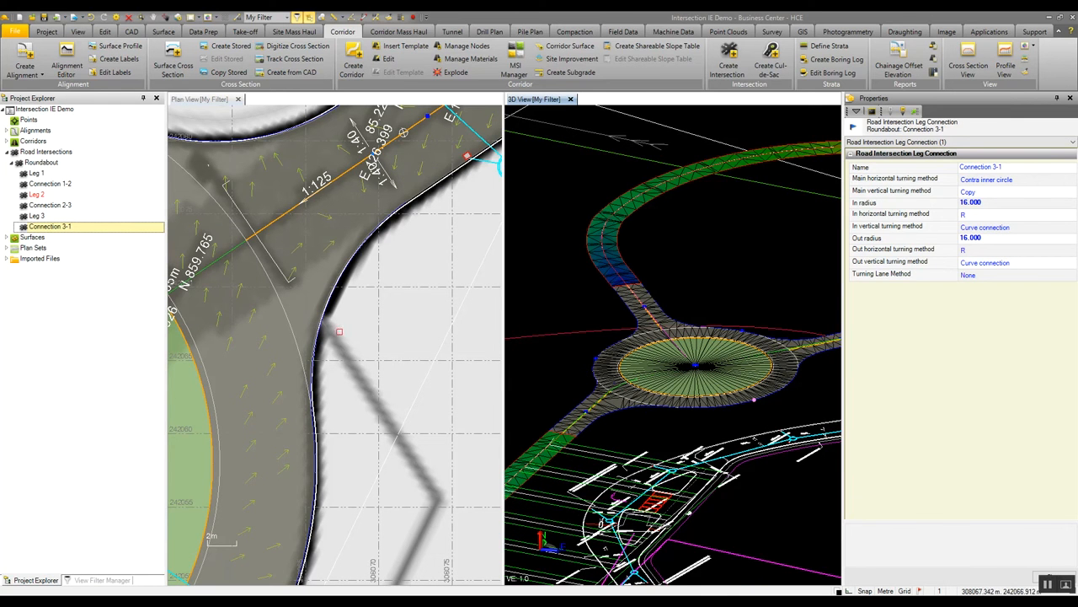
pyautogui.scroll(-5, 340, 331)
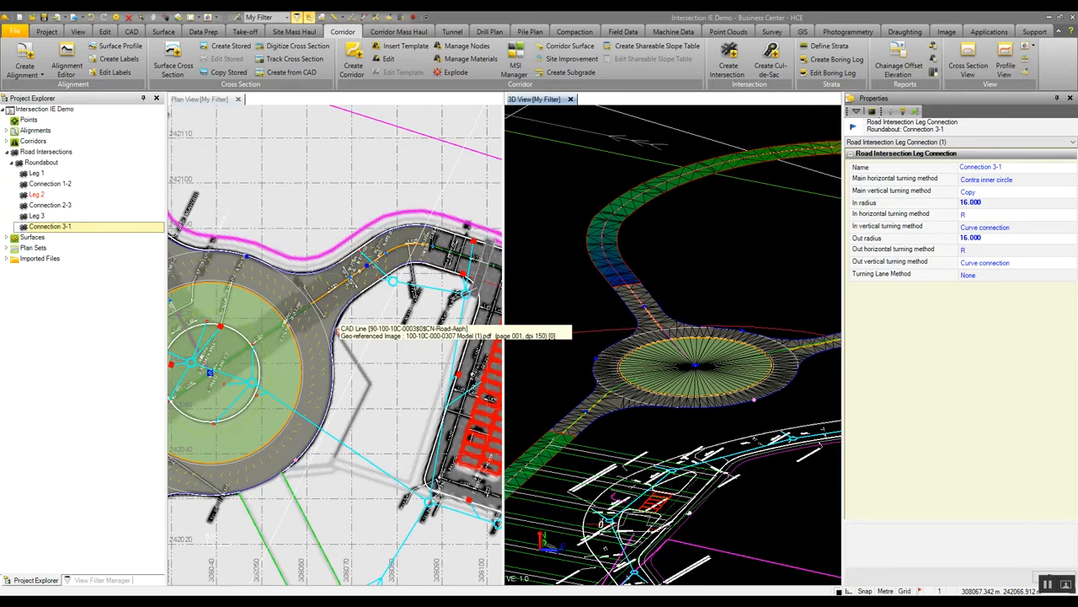
pyautogui.moveTo(333, 347); pyautogui.dragTo(414, 329, button='middle')
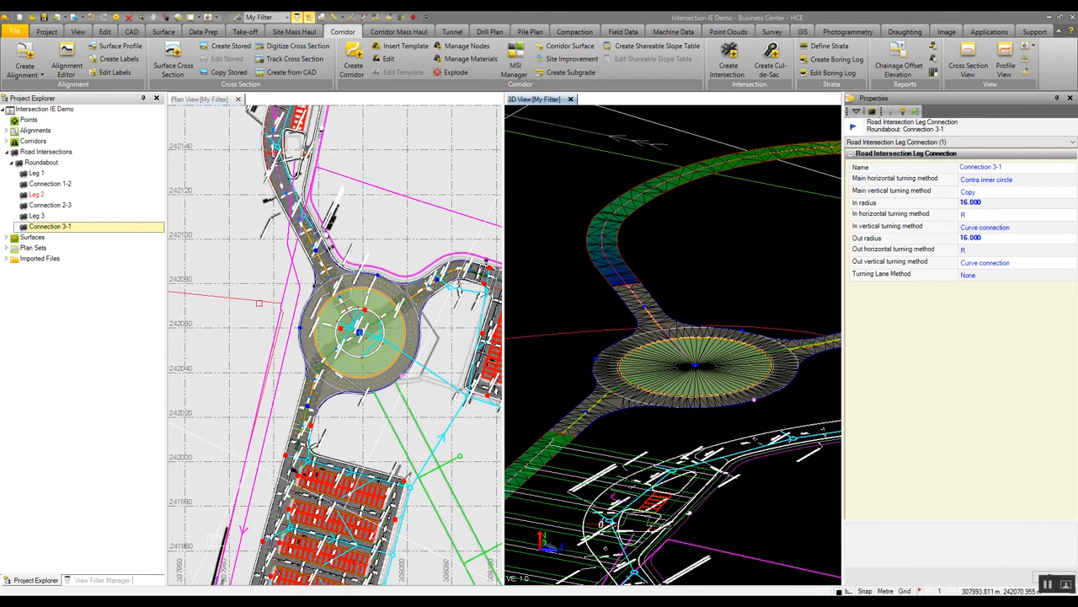
# Set the general island type of Leg 3 to Roundabout island
pyautogui.click(44, 173)
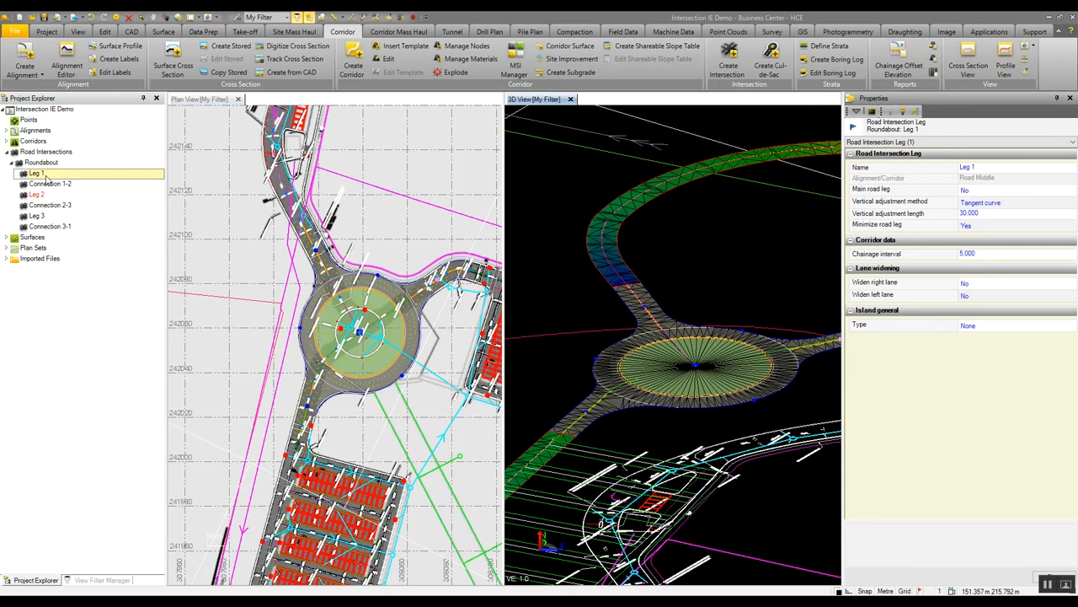
pyautogui.click(38, 217)
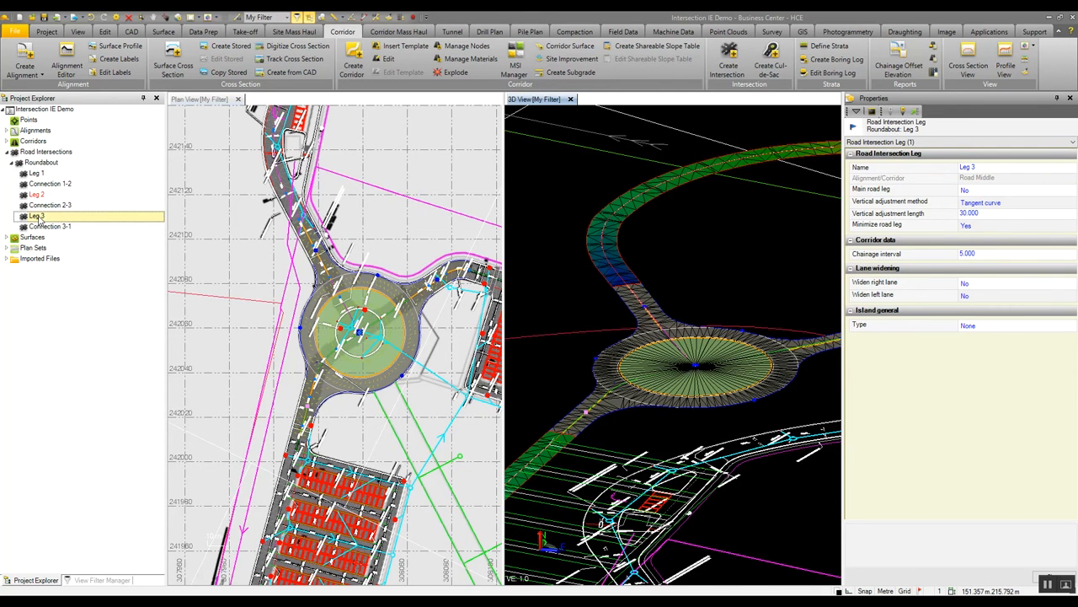
pyautogui.scroll(6, 323, 428)
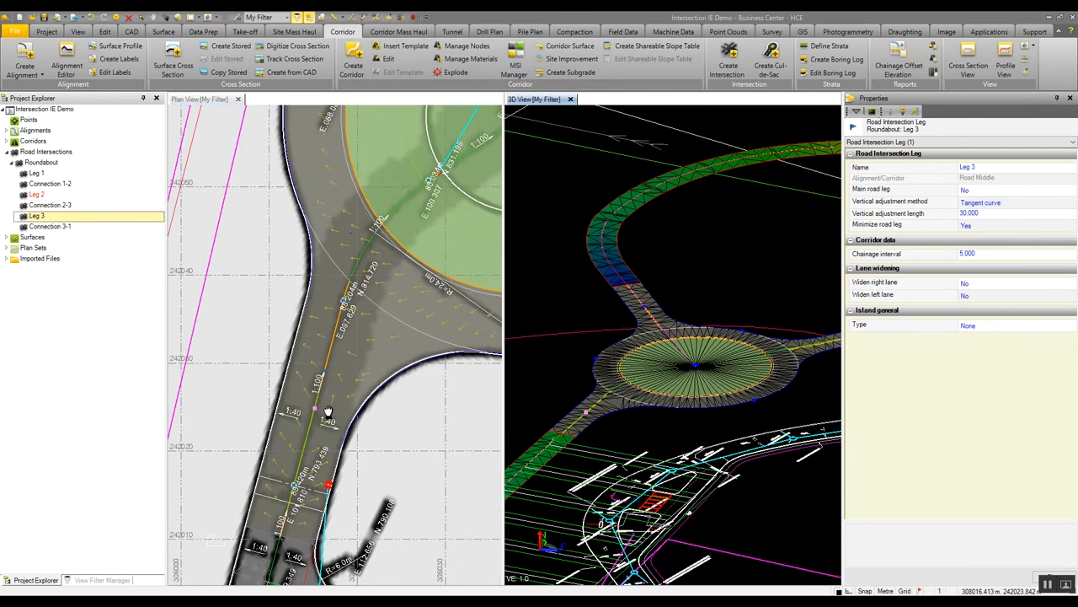
pyautogui.scroll(5, 665, 392)
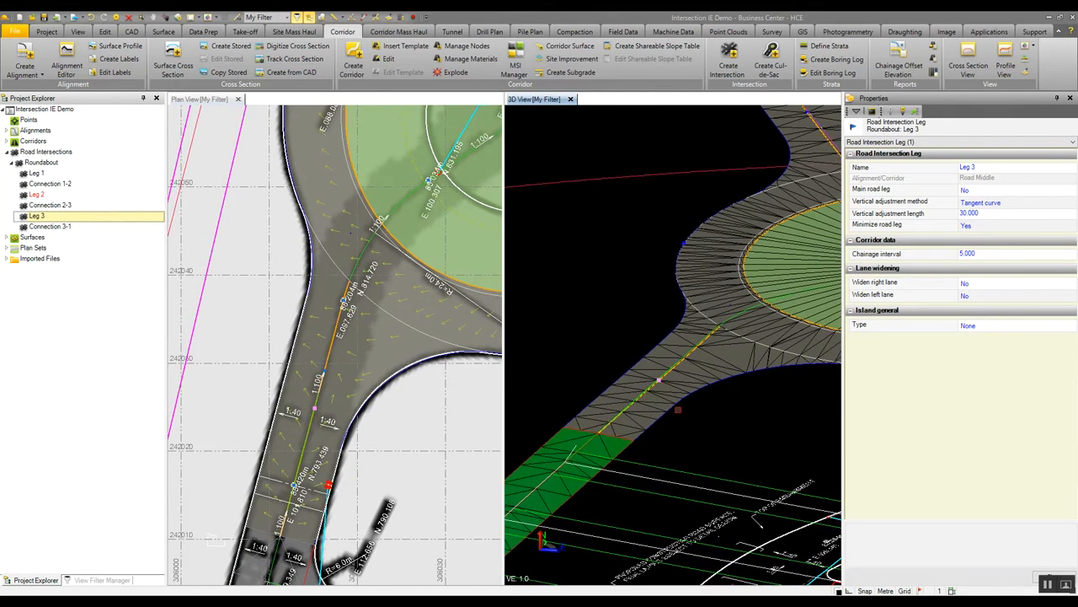
pyautogui.click(1010, 332)
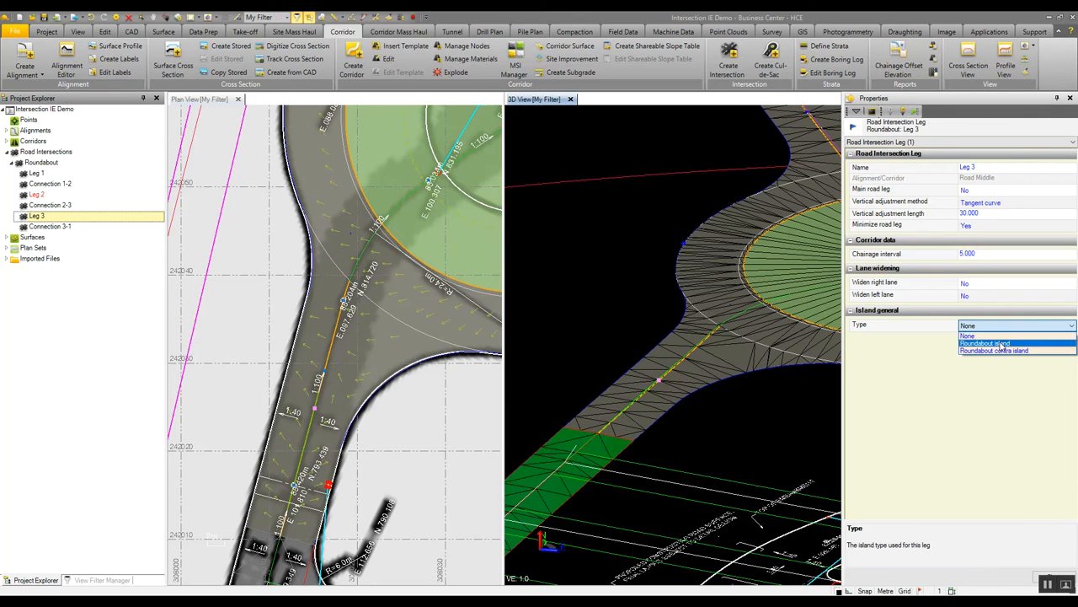
pyautogui.click(1000, 343)
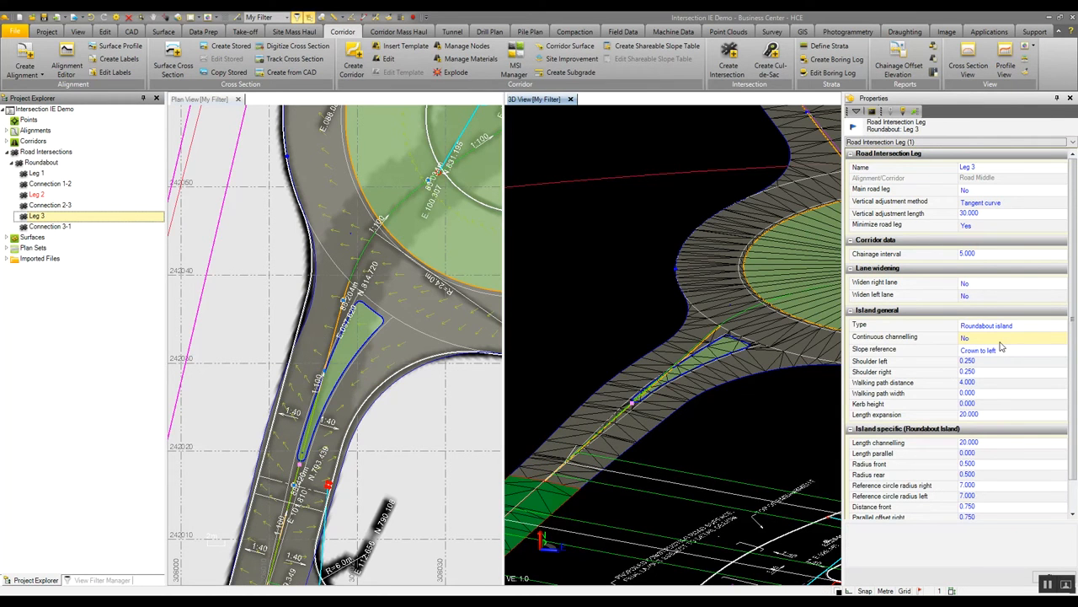
# Set the kerb height of Leg 3's roundabout island to 0.5 m
pyautogui.moveTo(789, 339); pyautogui.dragTo(701, 331, button='middle')
pyautogui.scroll(5, 624, 349)
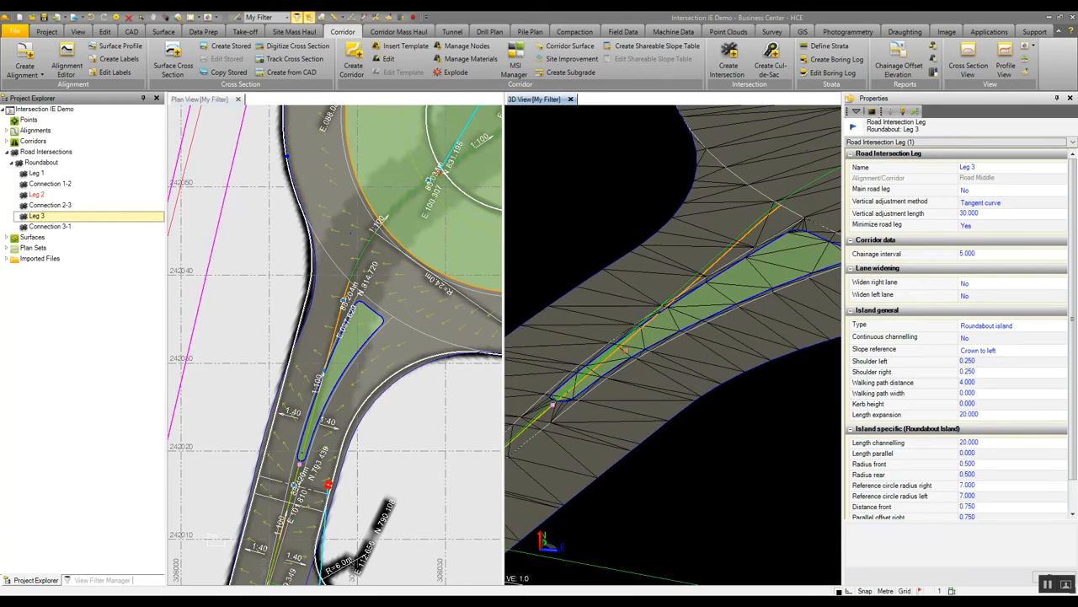
pyautogui.scroll(-3, 624, 341)
pyautogui.click(866, 445)
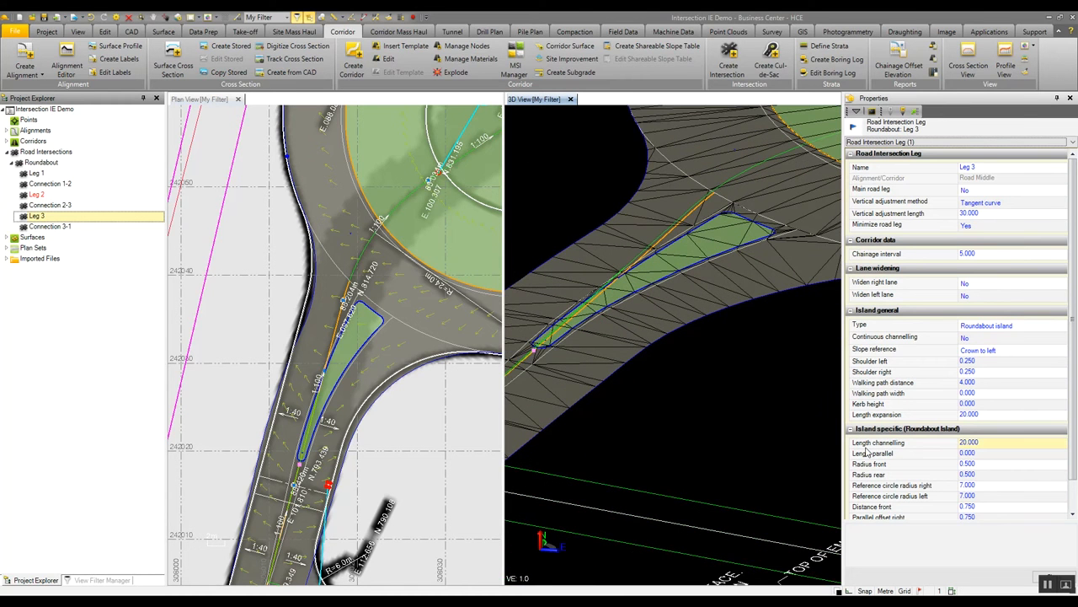
pyautogui.click(999, 403)
pyautogui.write('.5')
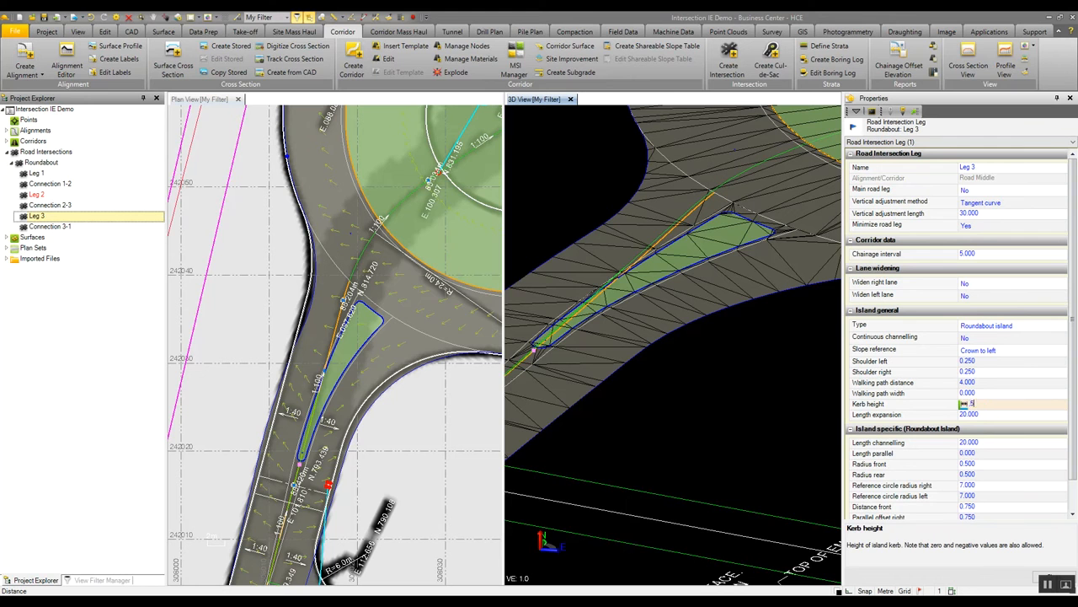
pyautogui.press('Return')
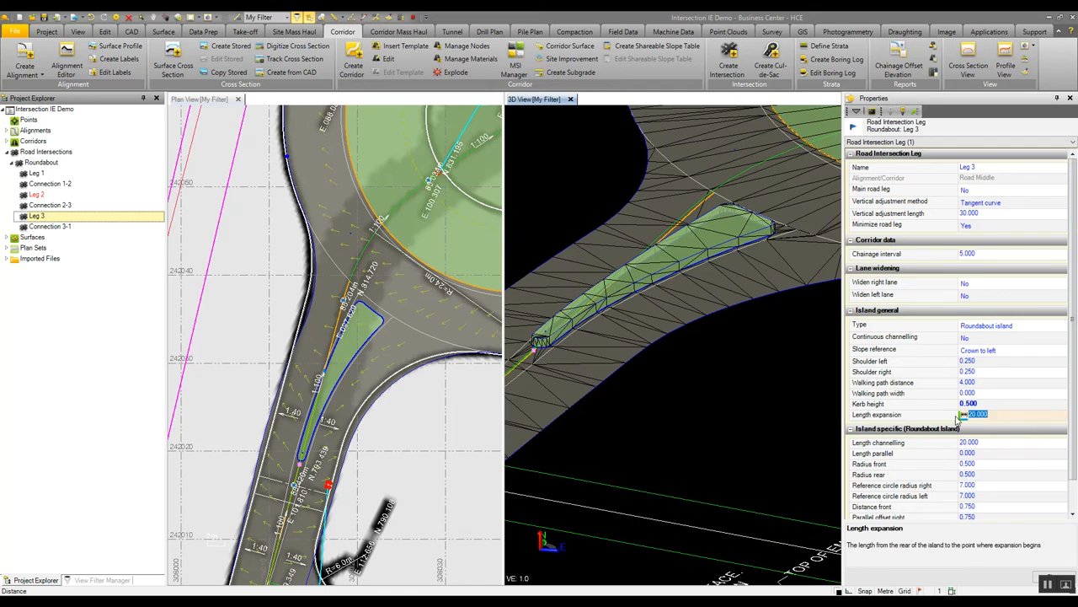
# Set the walking path width of Leg 3's island to 2 m
pyautogui.click(985, 393)
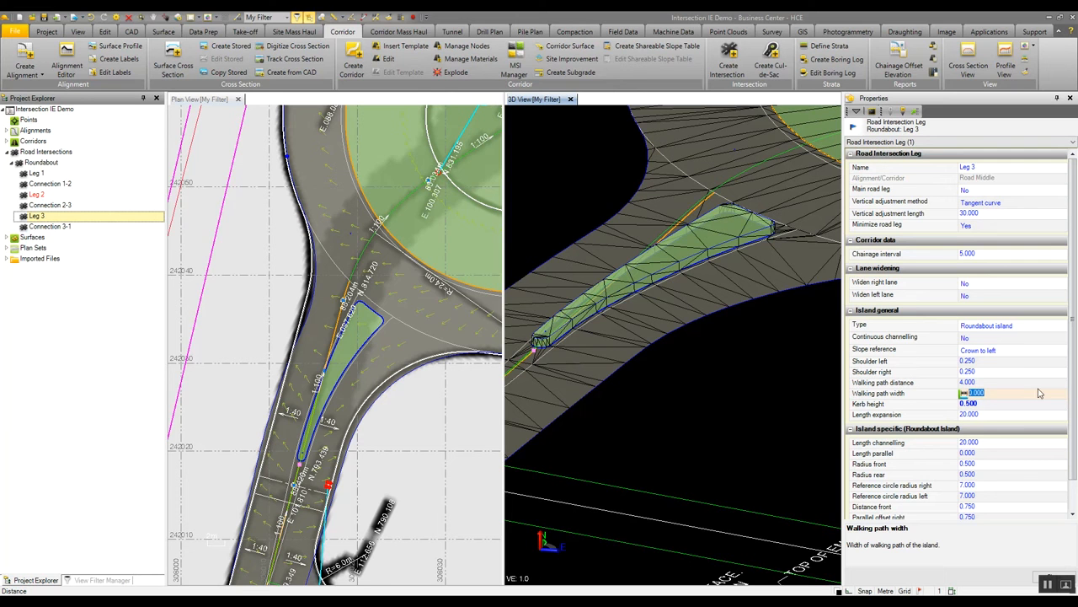
pyautogui.write('2')
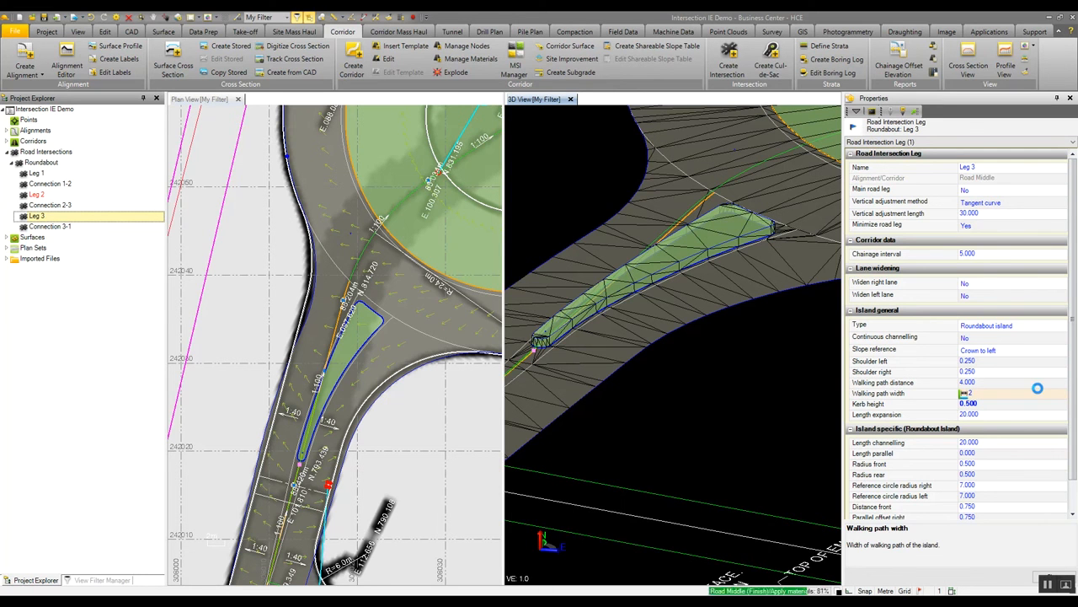
pyautogui.press('Tab')
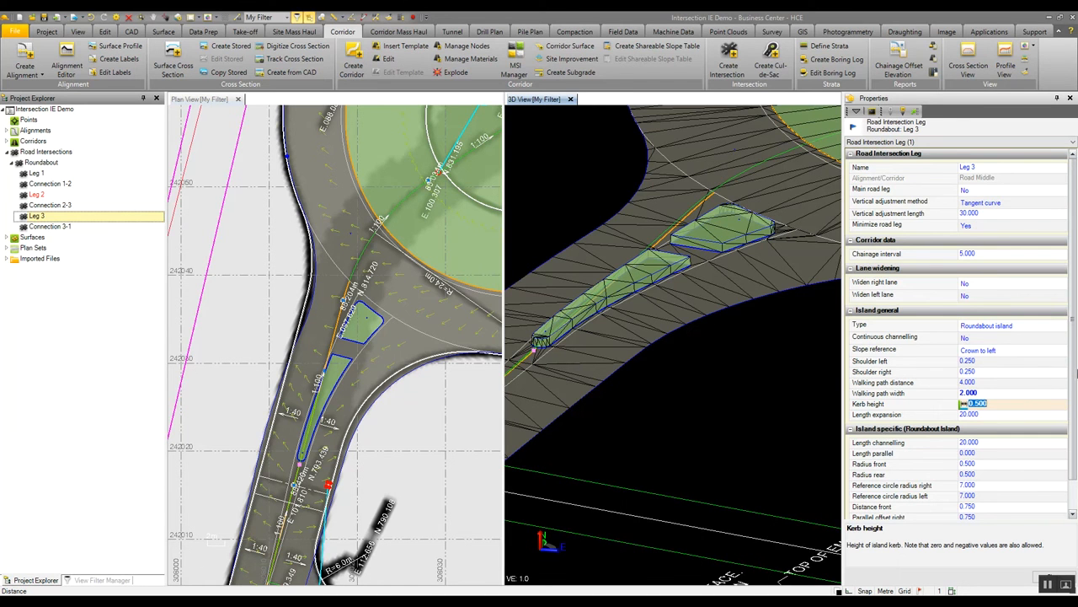
pyautogui.scroll(-1, 1066, 441)
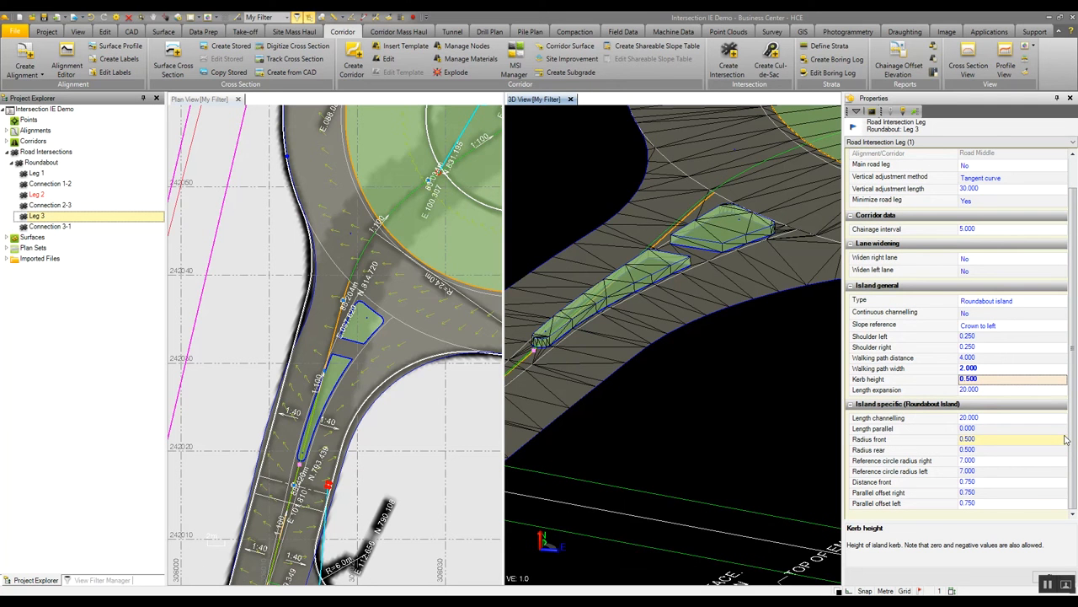
# Set the elevation of the CAD point at the roundabout's centre to 87 m in the 3D view
pyautogui.scroll(-5, 686, 366)
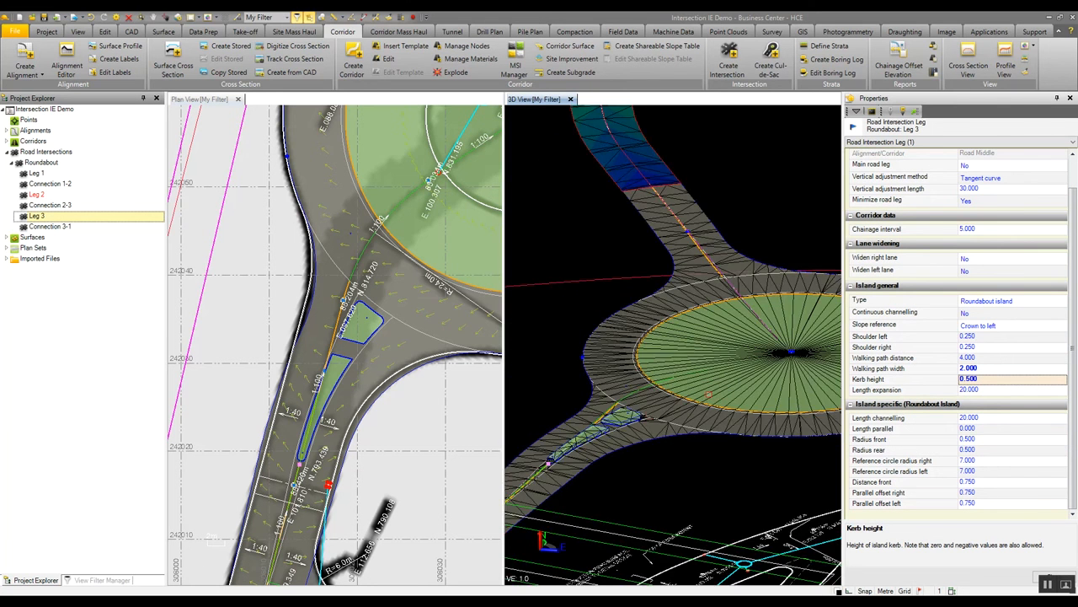
pyautogui.scroll(5, 681, 388)
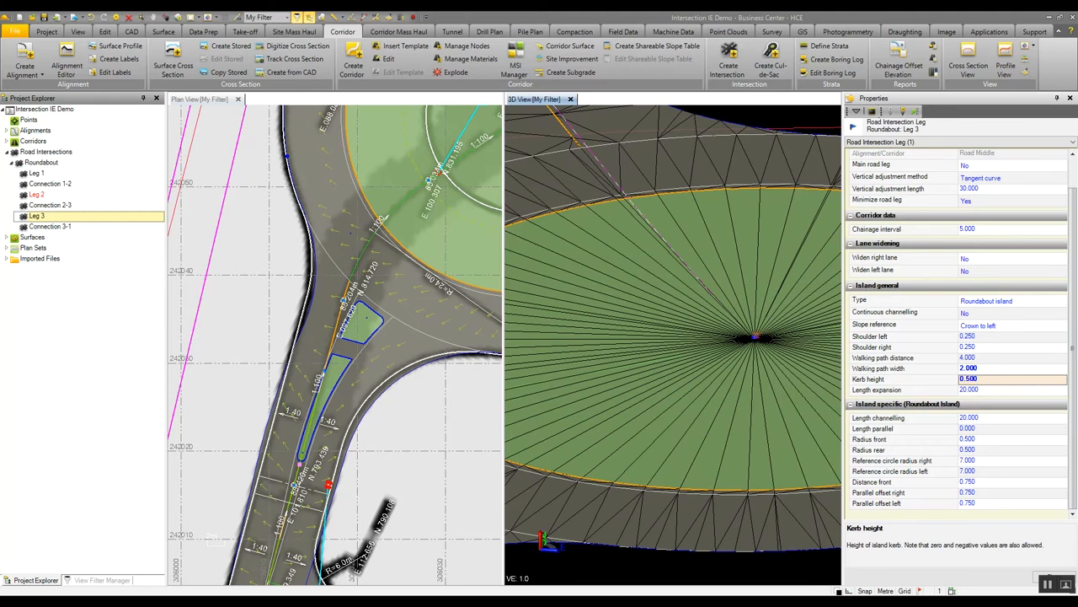
pyautogui.click(755, 338)
pyautogui.click(776, 379)
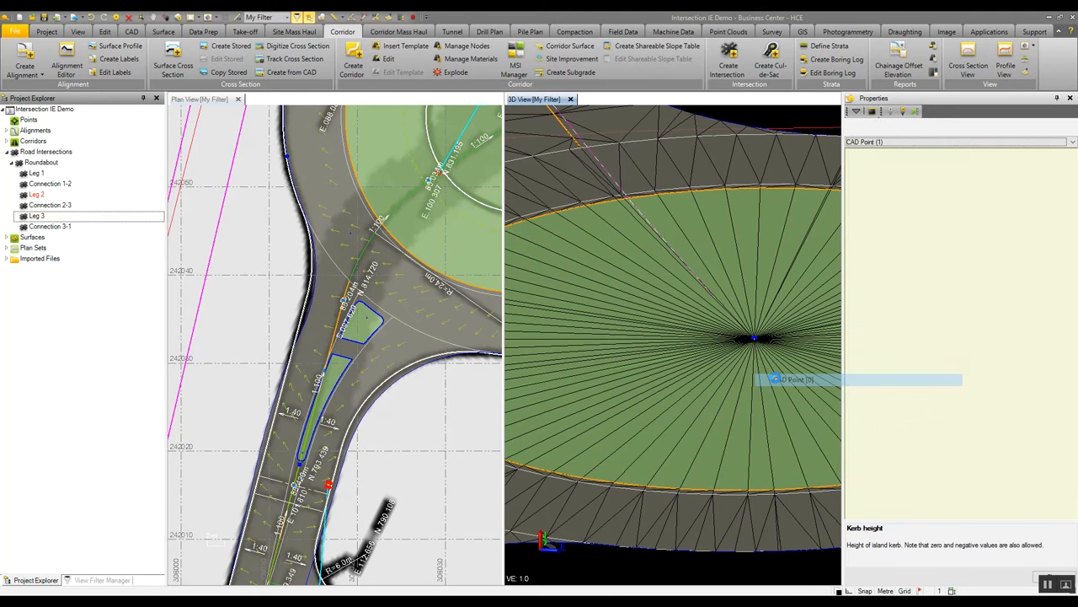
pyautogui.click(985, 248)
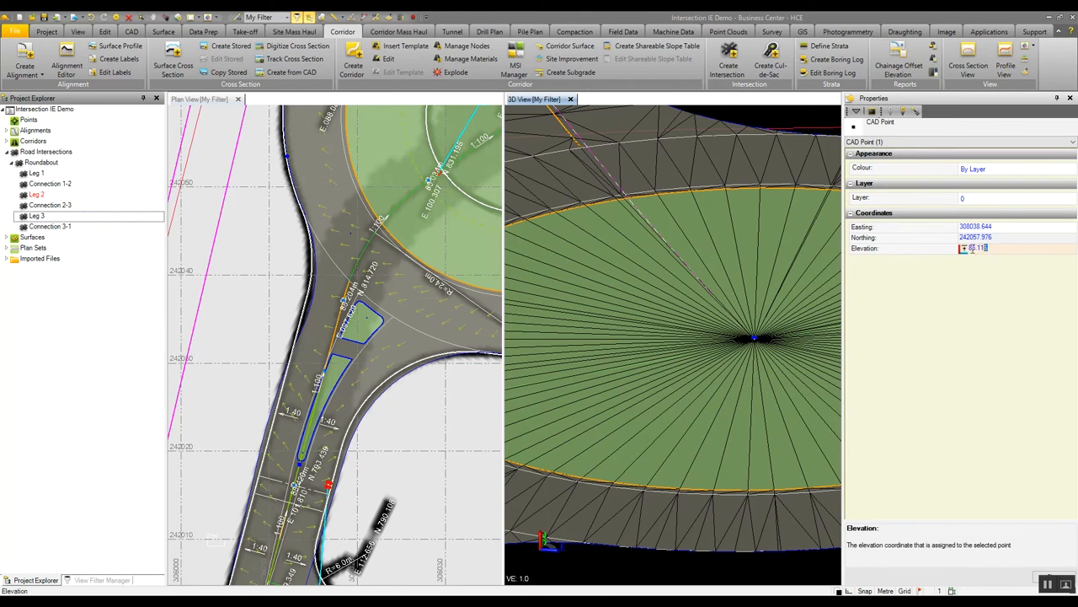
pyautogui.write('87')
pyautogui.press('Return')
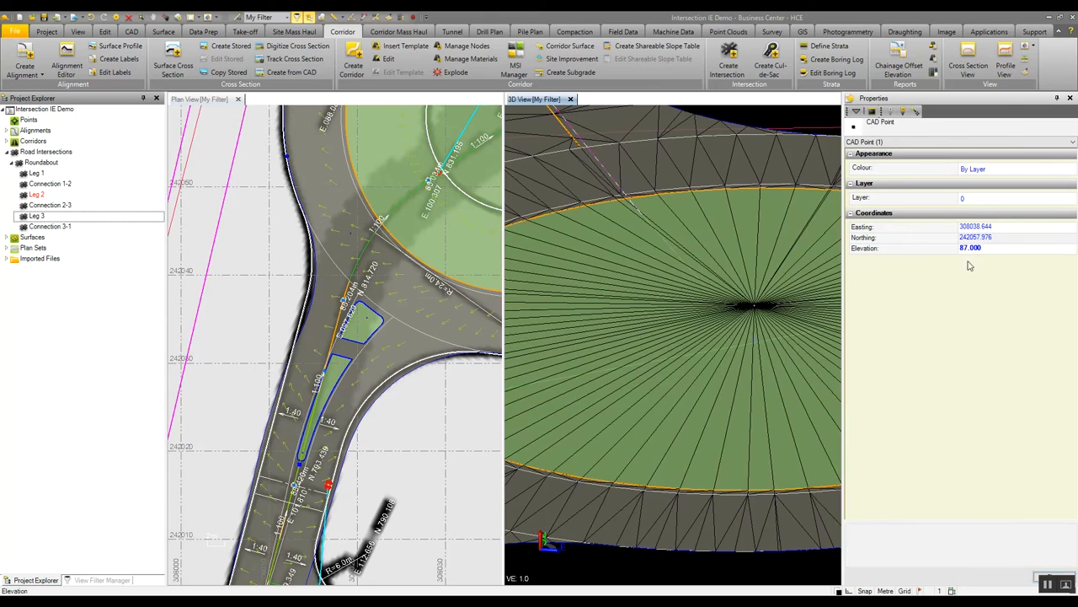
pyautogui.click(1054, 581)
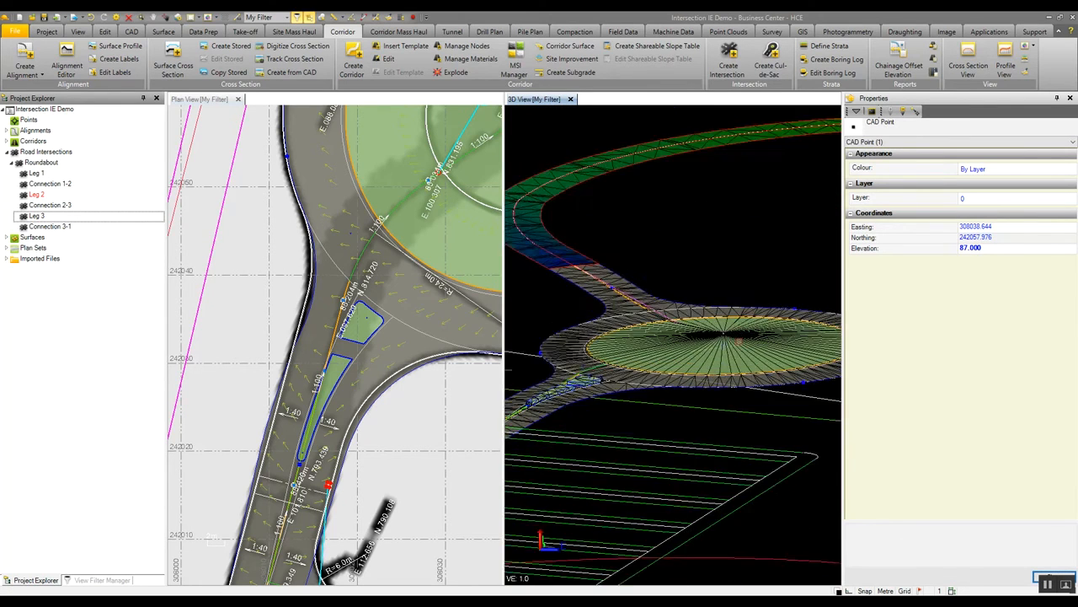
# Examine the raised roundabout centre and the Leg 3 island in the 3D view
pyautogui.scroll(3, 723, 349)
pyautogui.moveTo(720, 349); pyautogui.dragTo(690, 386, button='middle')
pyautogui.scroll(-3, 718, 350)
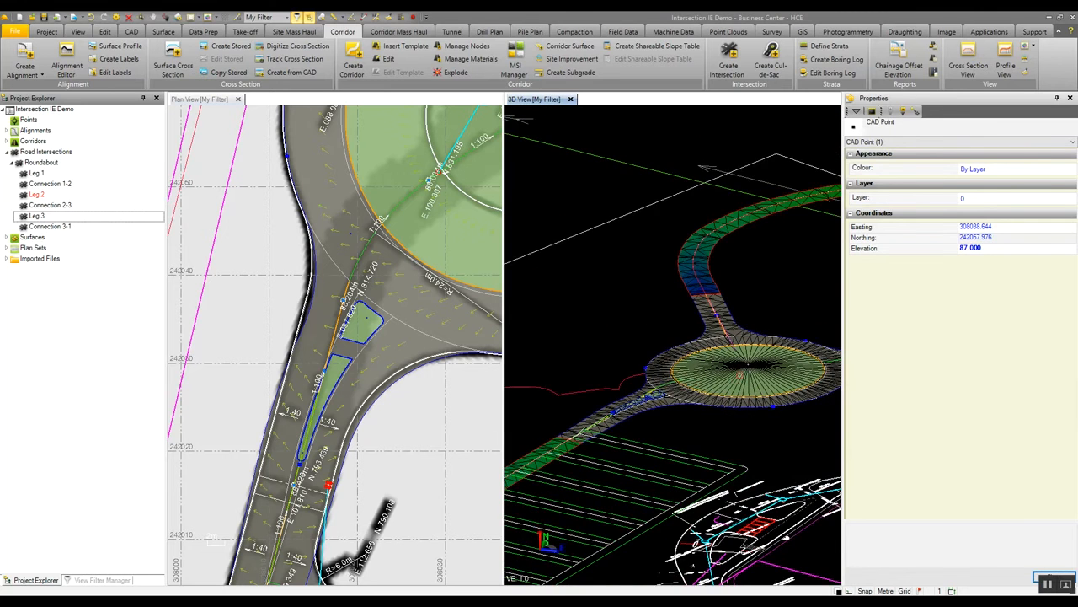
pyautogui.scroll(4, 740, 376)
pyautogui.moveTo(647, 418); pyautogui.dragTo(785, 357, button='middle')
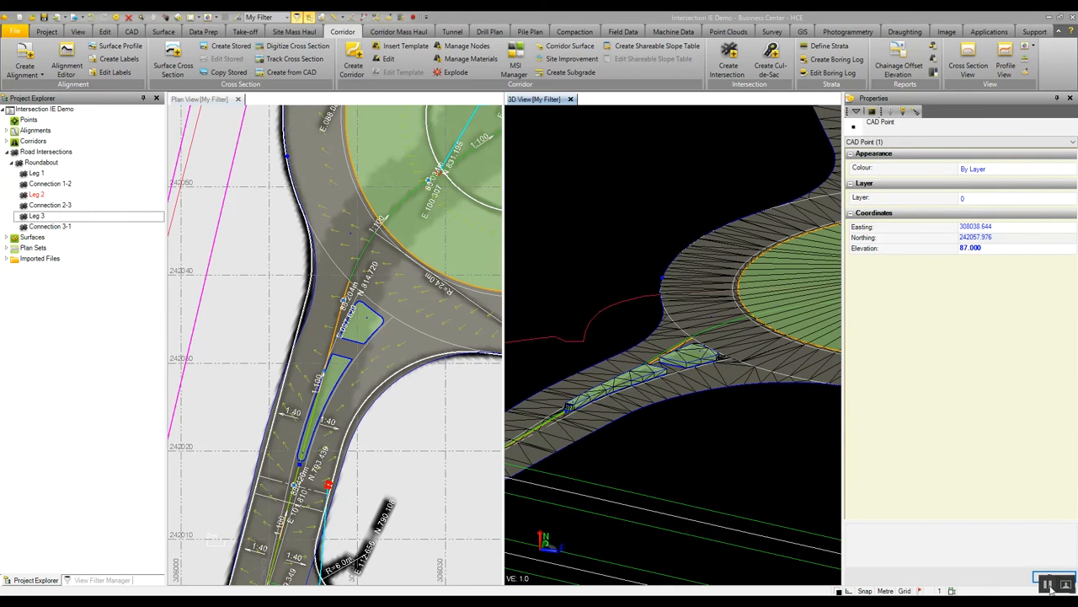
pyautogui.scroll(-5, 631, 311)
pyautogui.moveTo(696, 304); pyautogui.dragTo(649, 307, button='middle')
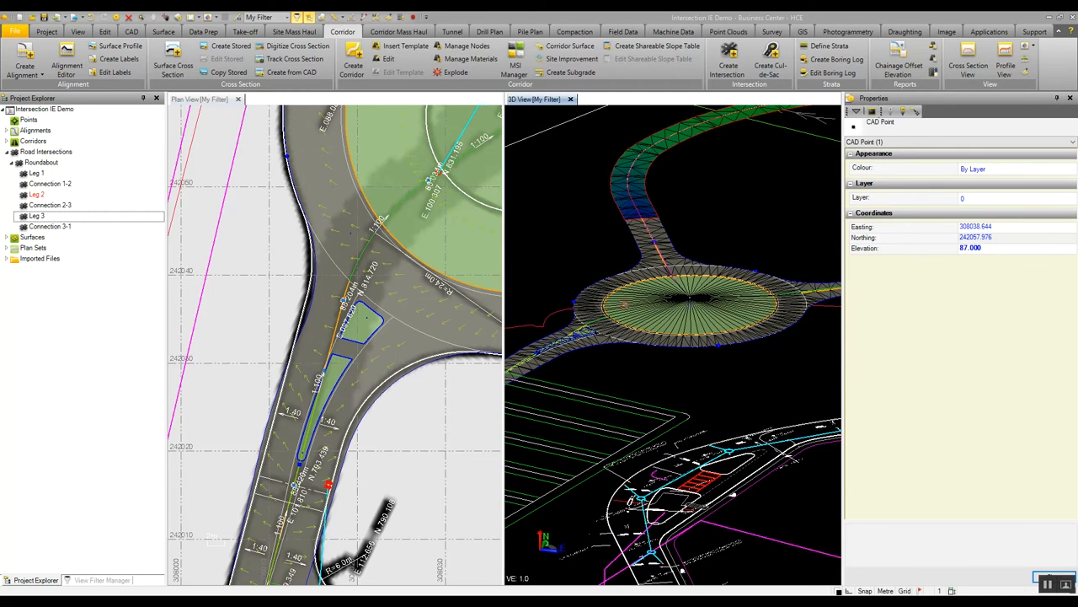
# Change the Roundabout road intersection's type to T
pyautogui.click(49, 162)
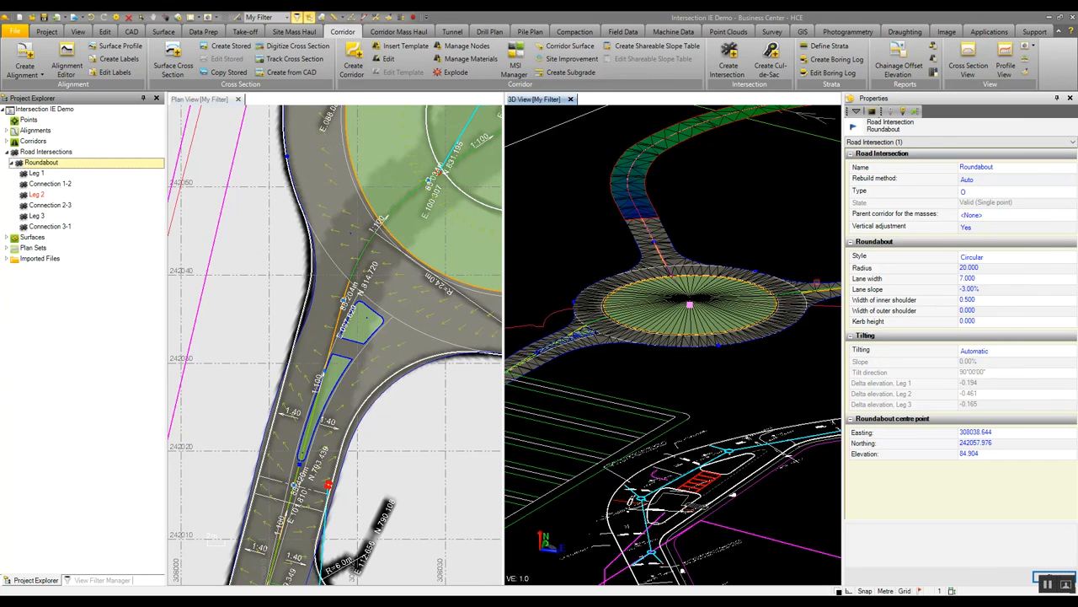
pyautogui.click(1000, 193)
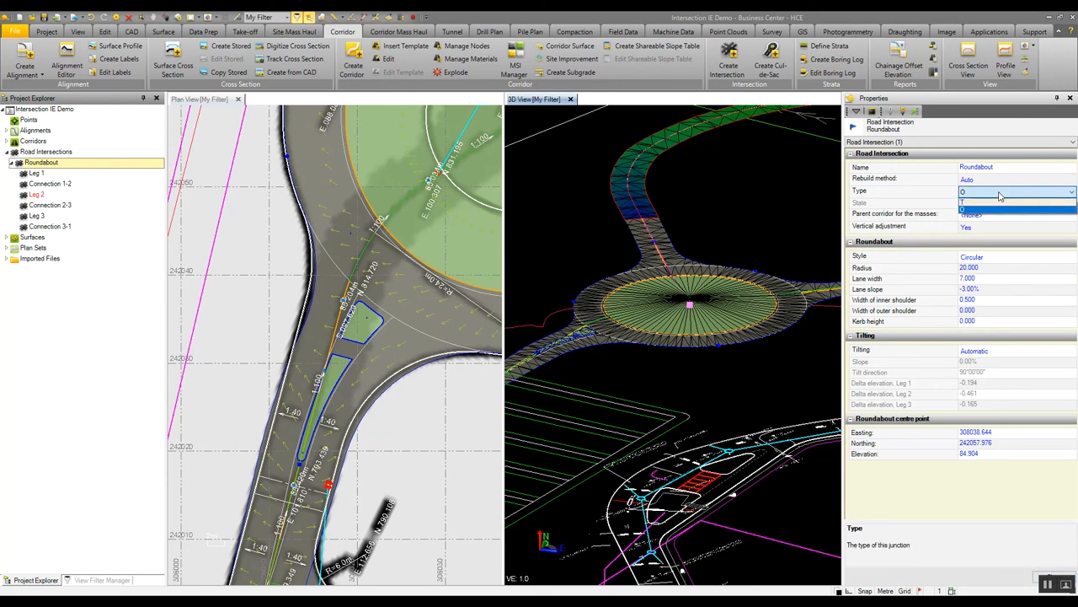
pyautogui.click(985, 202)
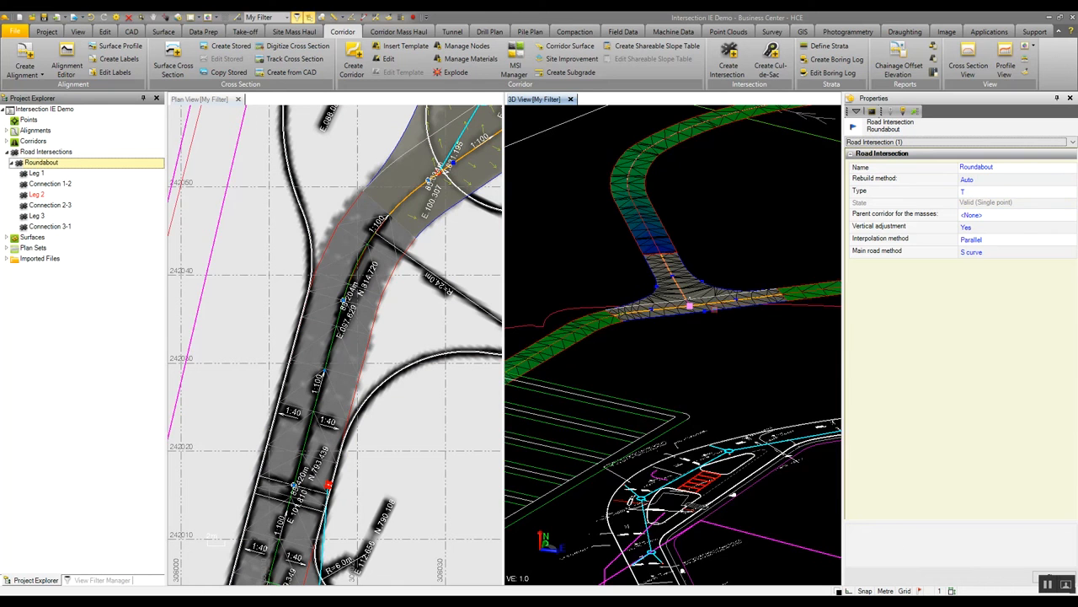
# Add a Drop island to Leg 1 of the T intersection and inspect it in the 3D view
pyautogui.scroll(3, 676, 305)
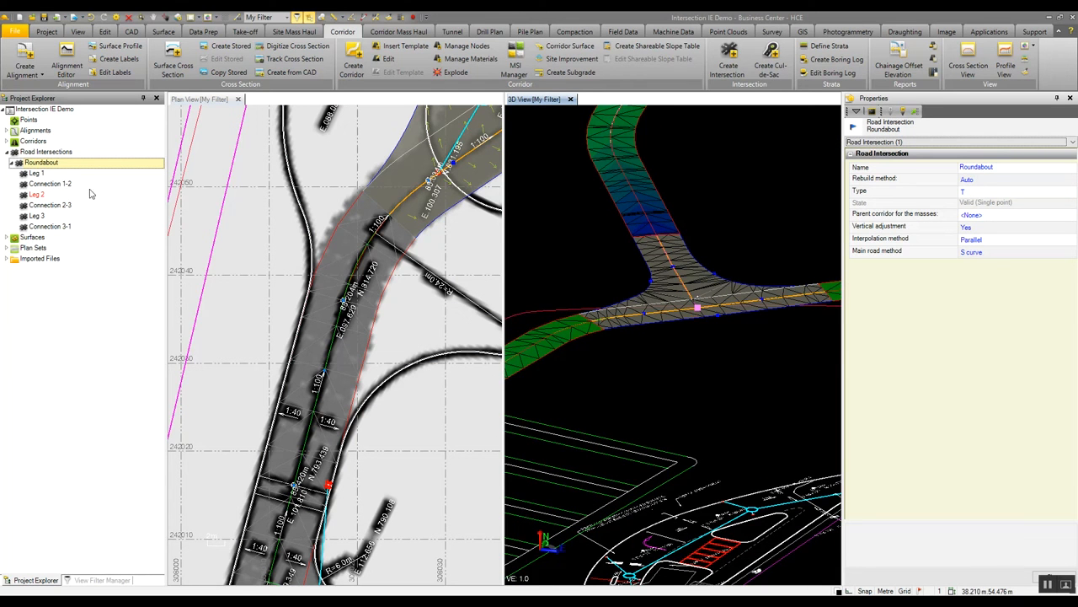
pyautogui.click(59, 177)
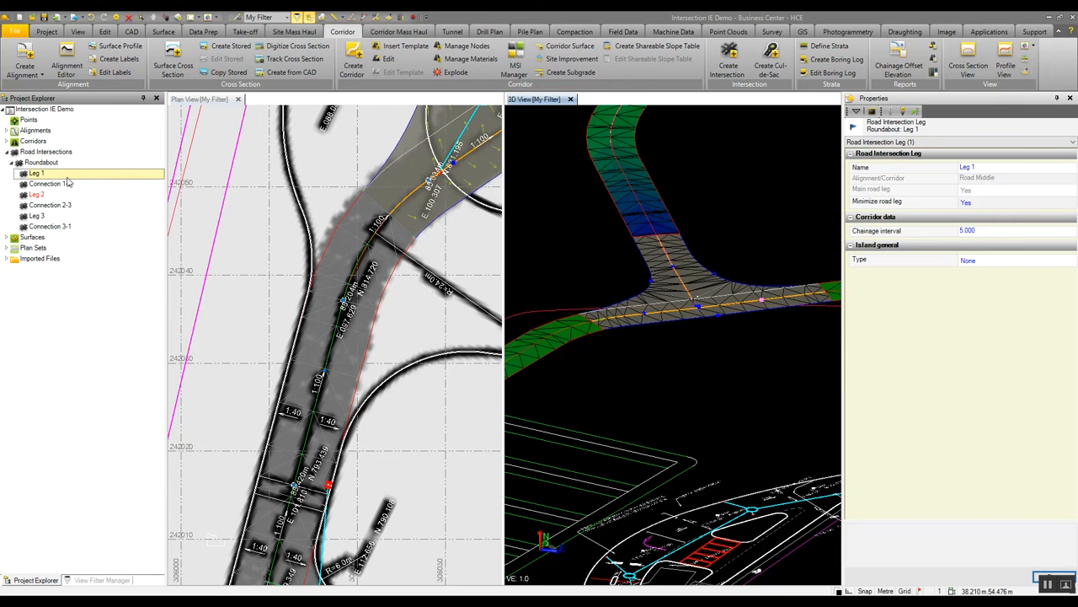
pyautogui.click(1019, 260)
pyautogui.click(1020, 260)
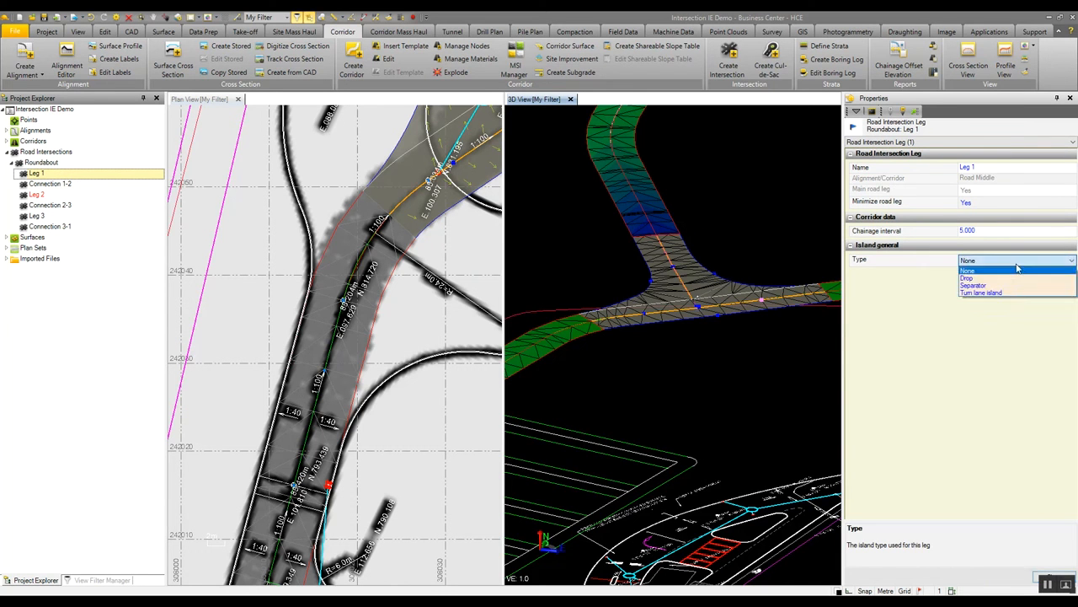
pyautogui.click(1003, 280)
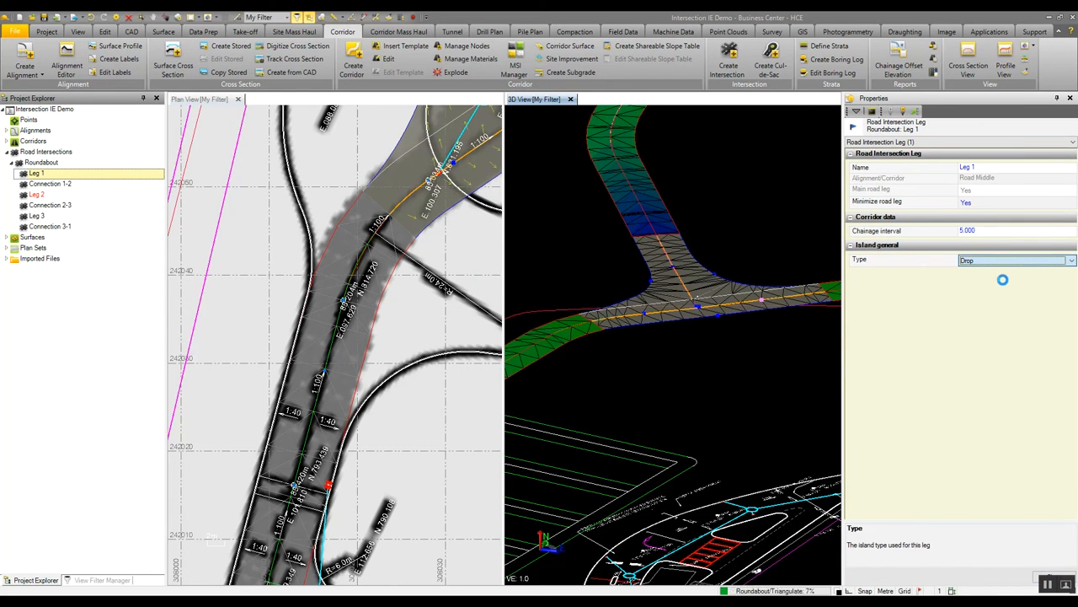
pyautogui.scroll(5, 799, 297)
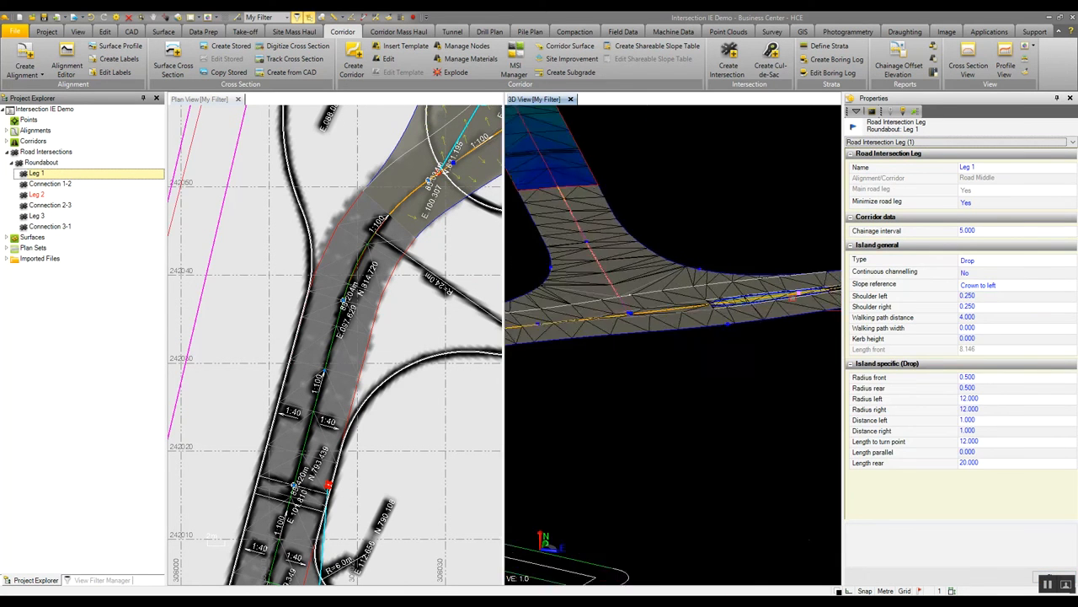
pyautogui.scroll(-2, 793, 296)
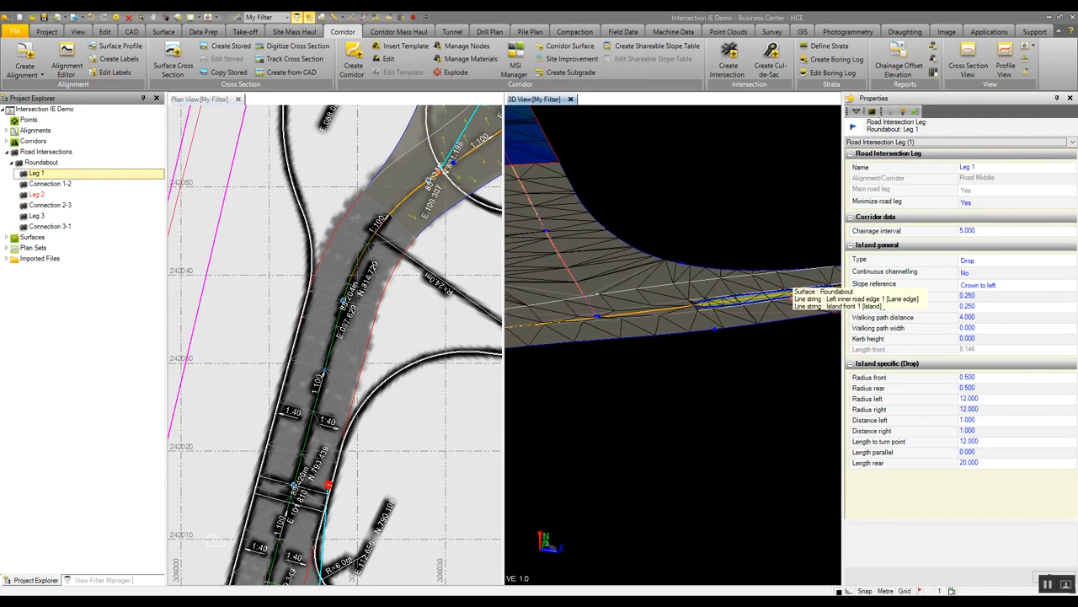
pyautogui.moveTo(793, 297); pyautogui.dragTo(650, 303, button='middle')
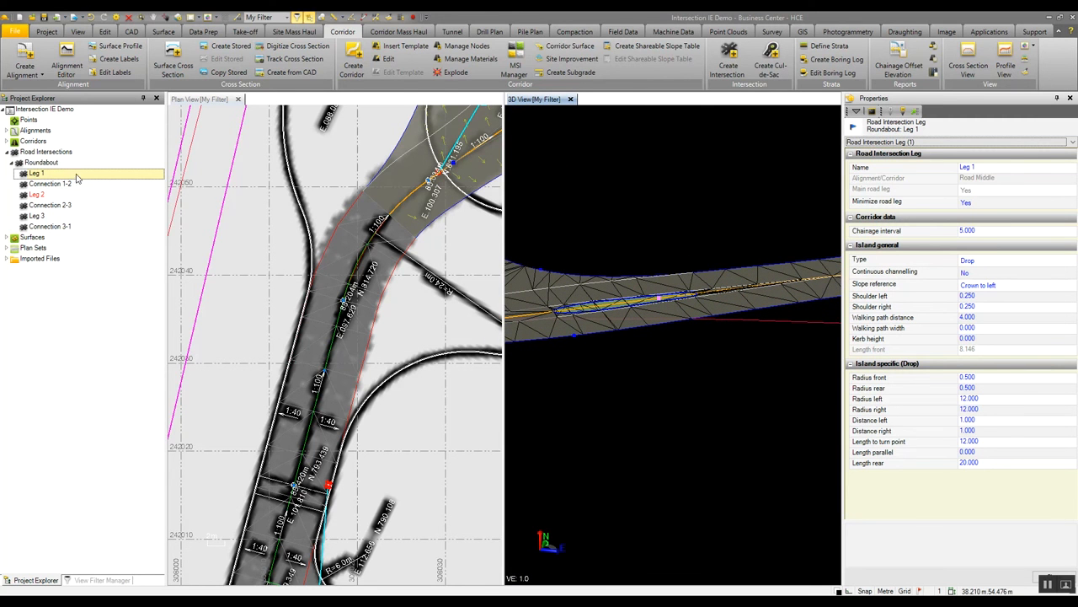
# Check the Driving System options in the project's road intersection computation settings, then accept the settings
pyautogui.click(46, 31)
pyautogui.click(52, 52)
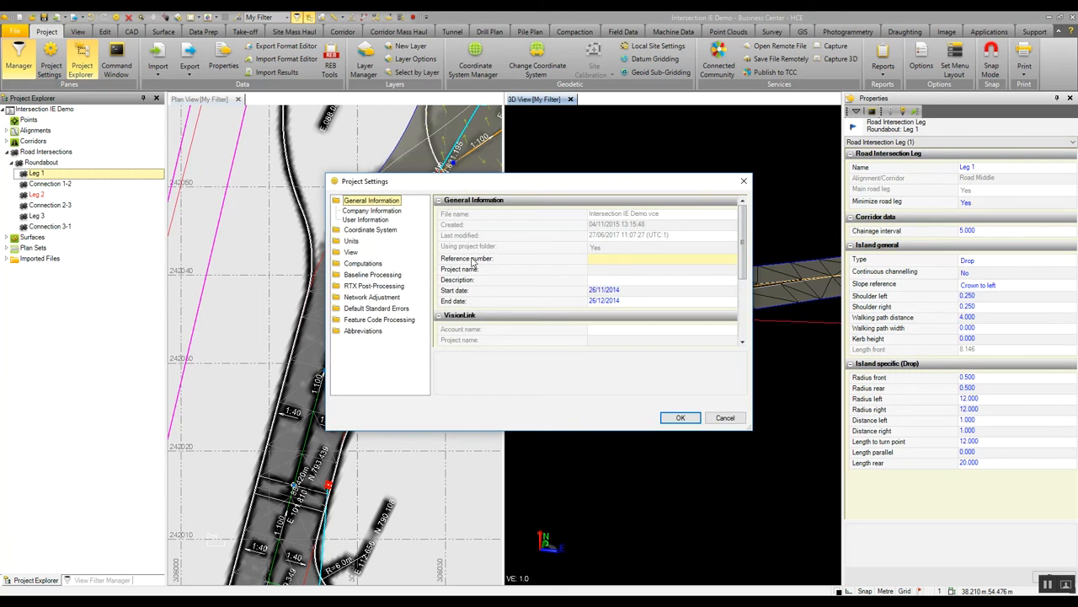
pyautogui.click(364, 263)
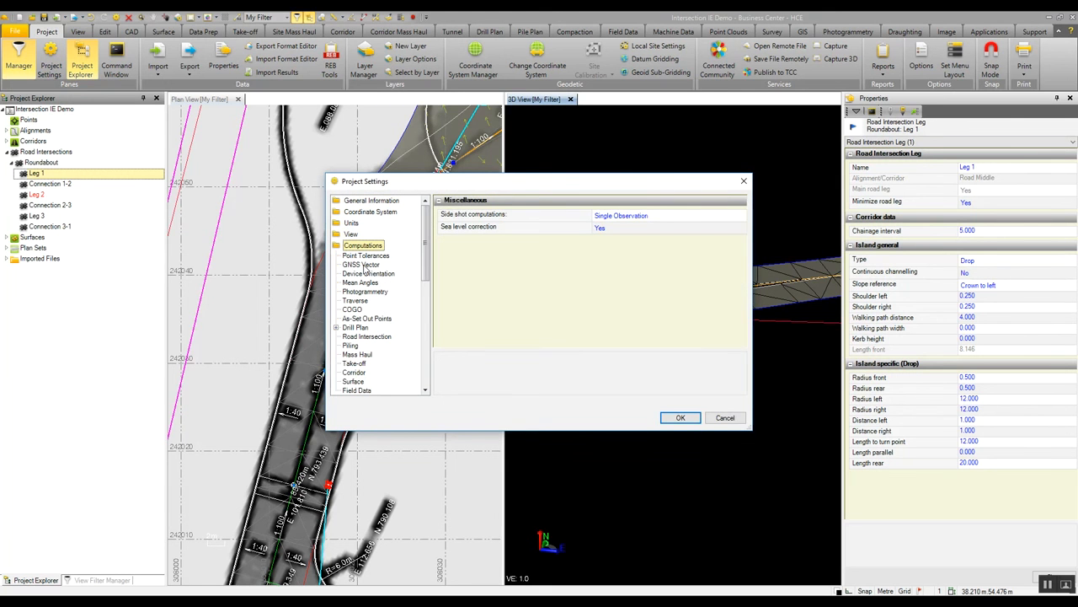
pyautogui.click(375, 339)
pyautogui.click(717, 286)
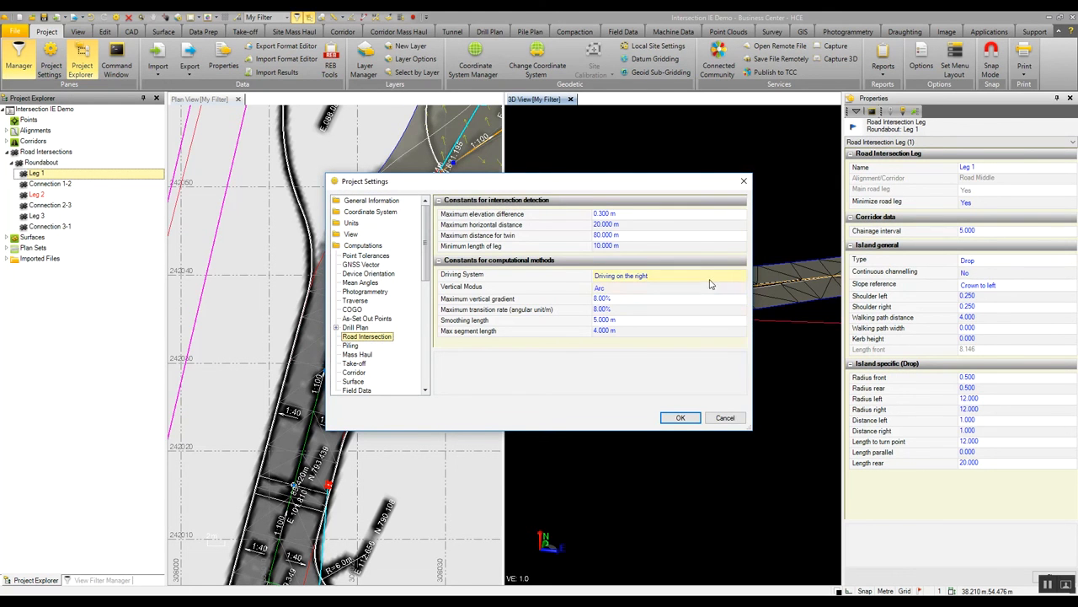
pyautogui.click(712, 281)
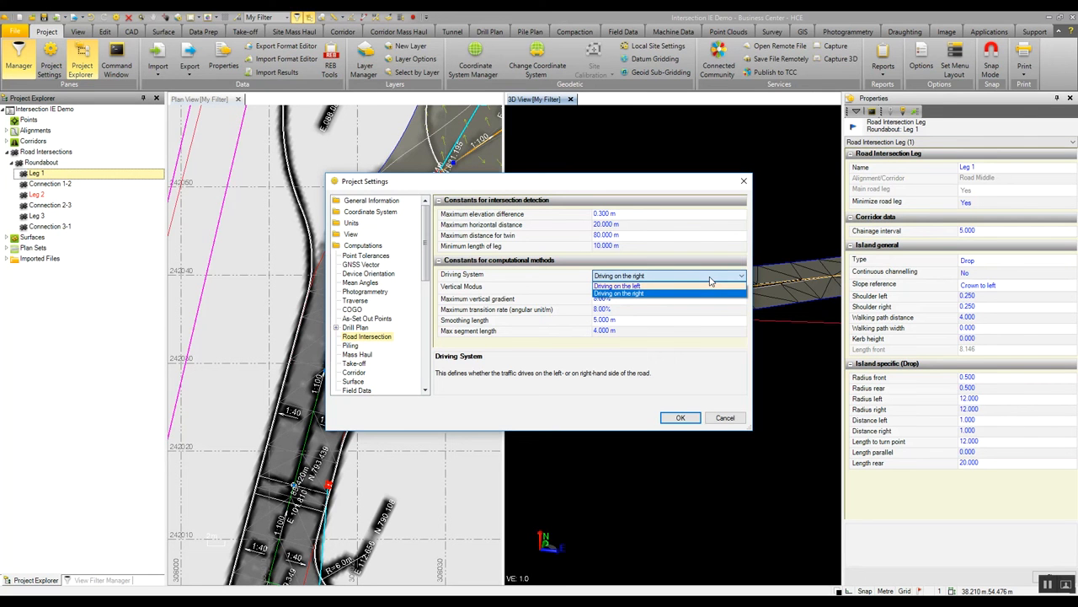
pyautogui.click(710, 280)
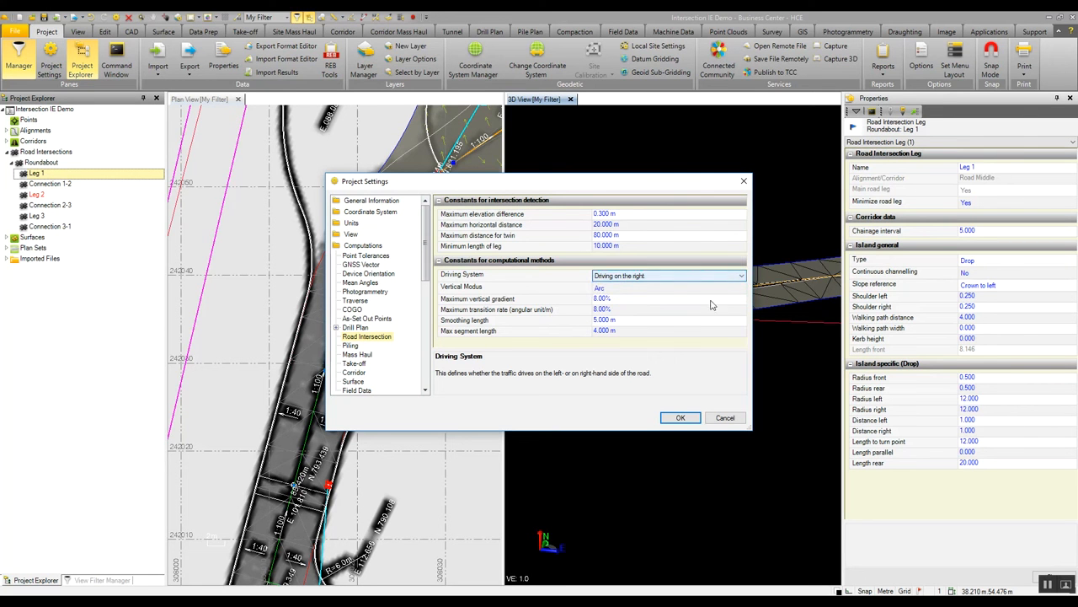
pyautogui.click(680, 420)
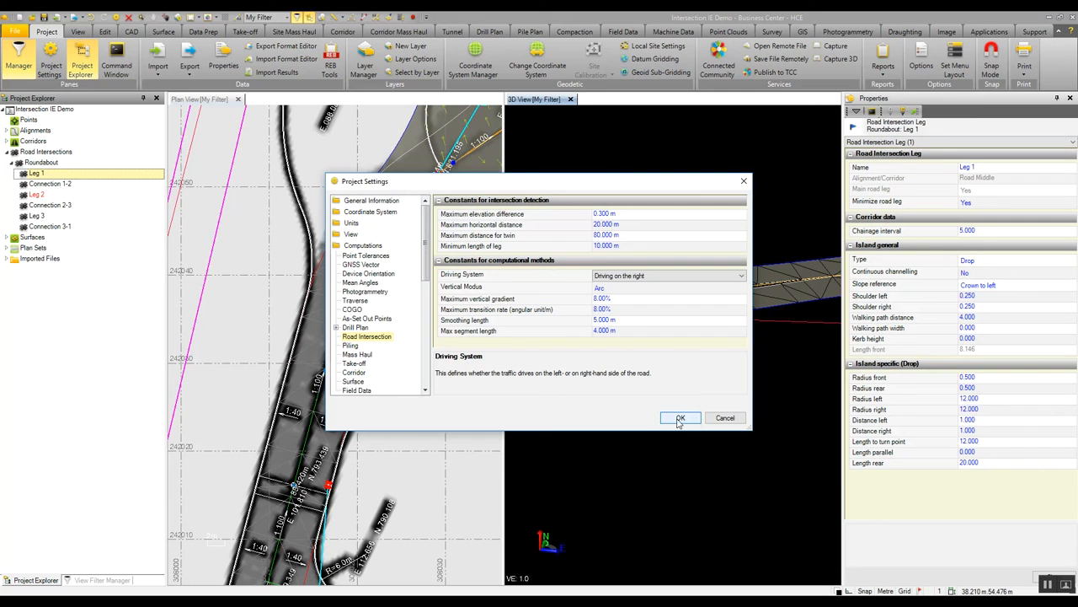